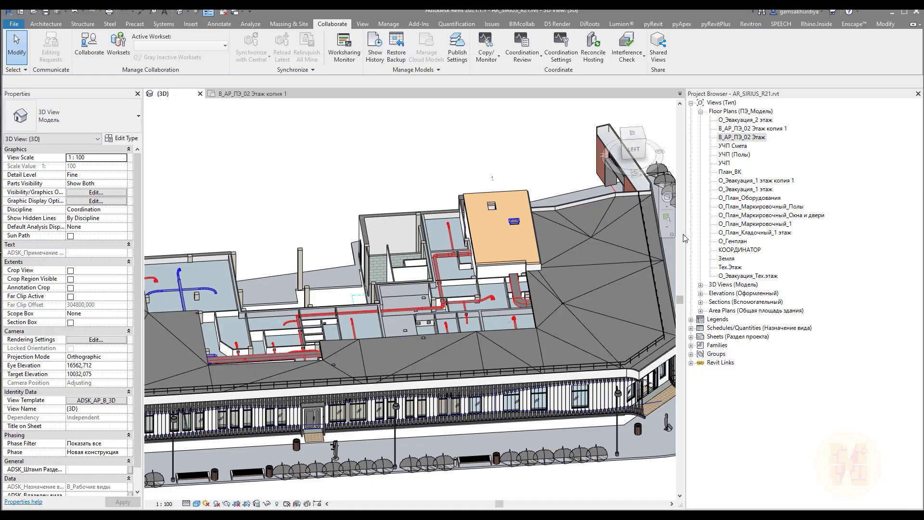
Narrow the Project Browser and examine the building in the 3D view, including the linked ductwork above the exposed rooms.
left_click_drag(685, 239, 818, 239)
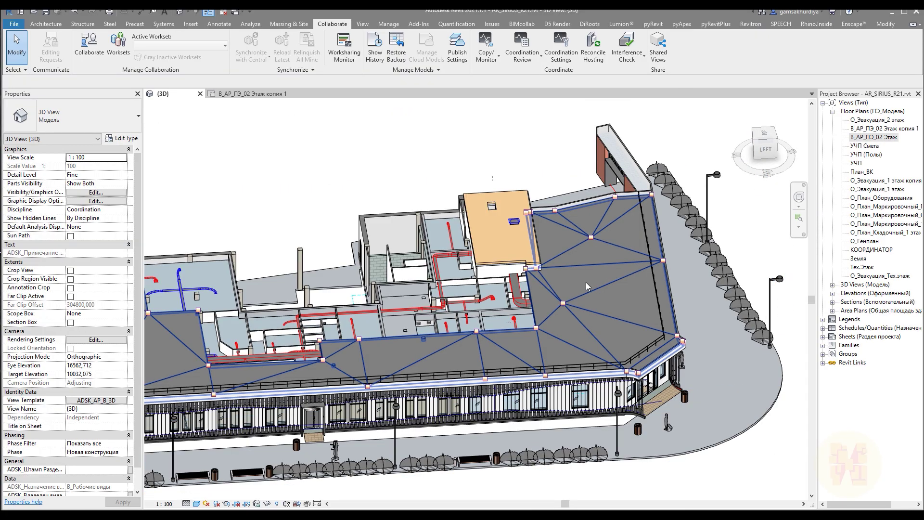
scroll(586, 282, "down", 3)
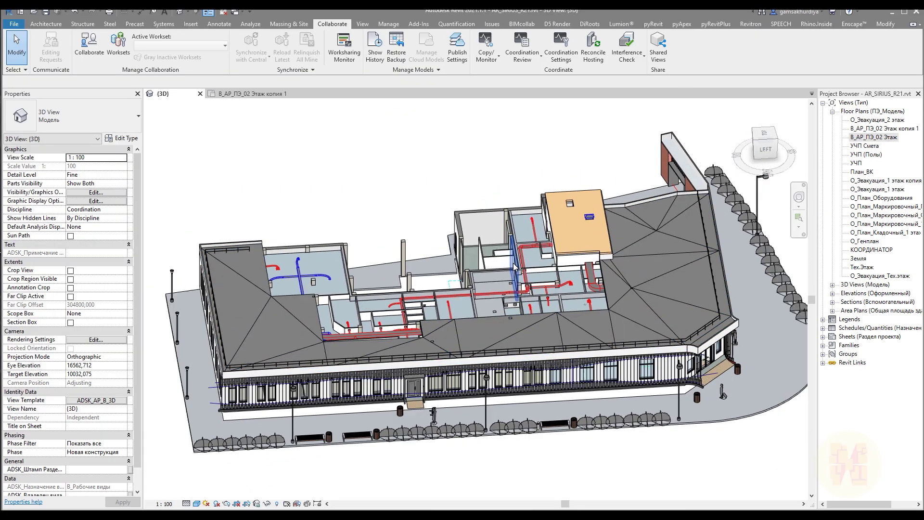
scroll(564, 269, "down", 1)
middle_click_drag(563, 271, 508, 302)
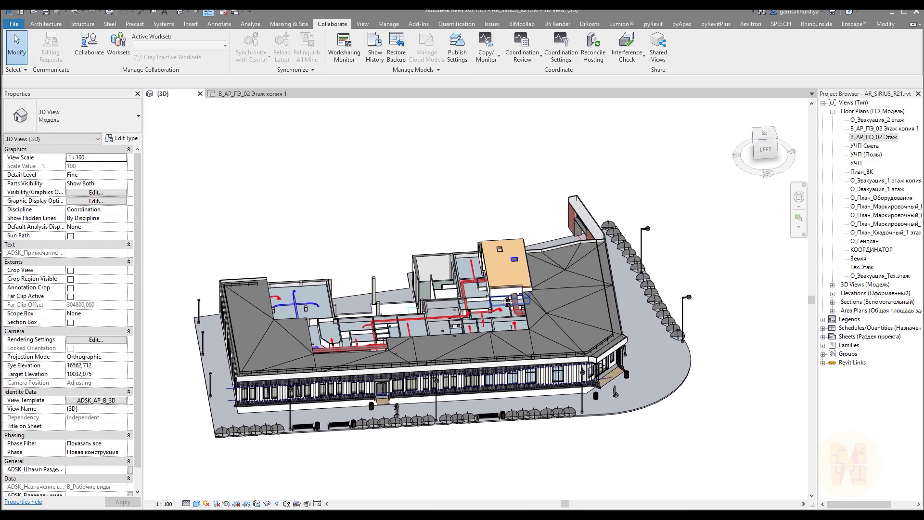
scroll(372, 260, "up", 2)
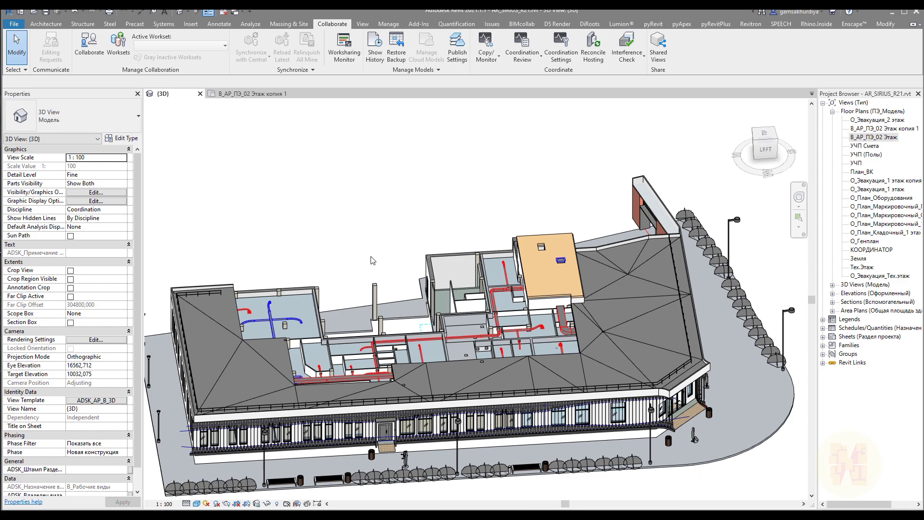
middle_click_drag(407, 325, 401, 270)
scroll(288, 308, "up", 2)
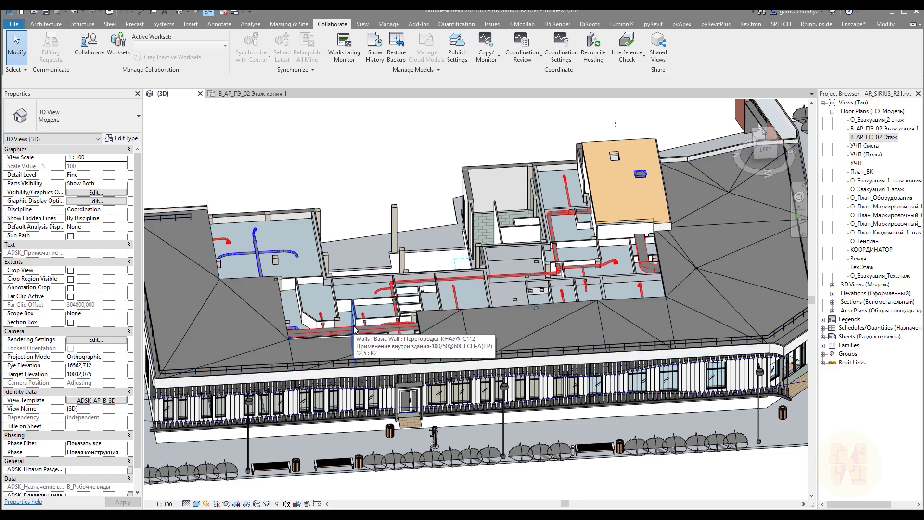
scroll(324, 330, "up", 1)
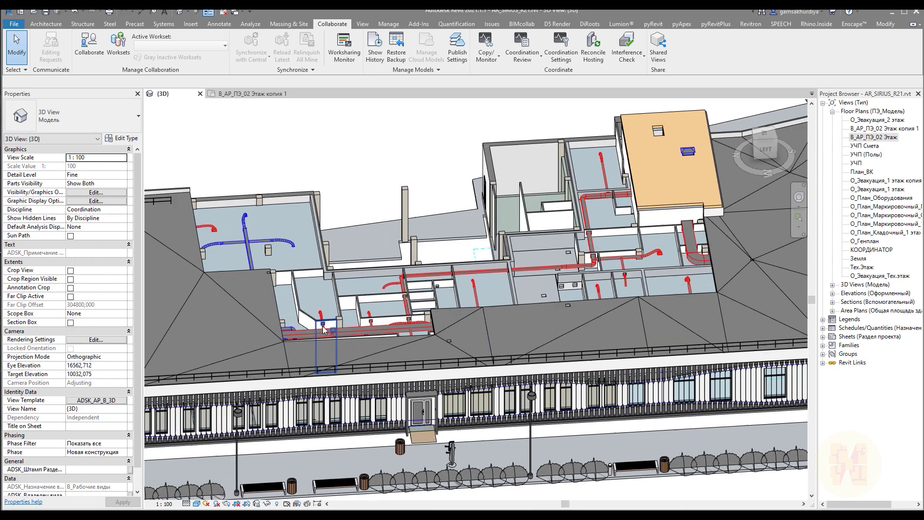
scroll(324, 329, "up", 3)
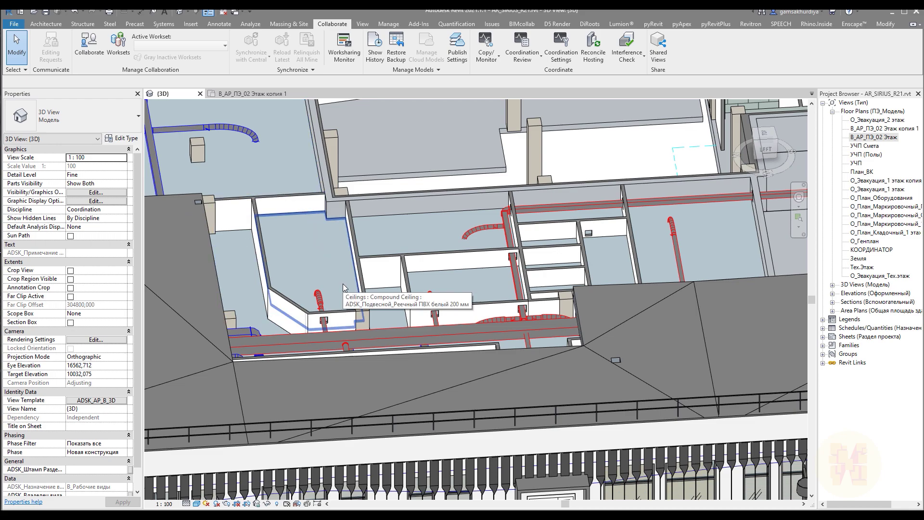
Examine the ventilation ducts and partitions on the floor plan В_АР_ПЭ_02 Этаж копия 1.
left_click(242, 95)
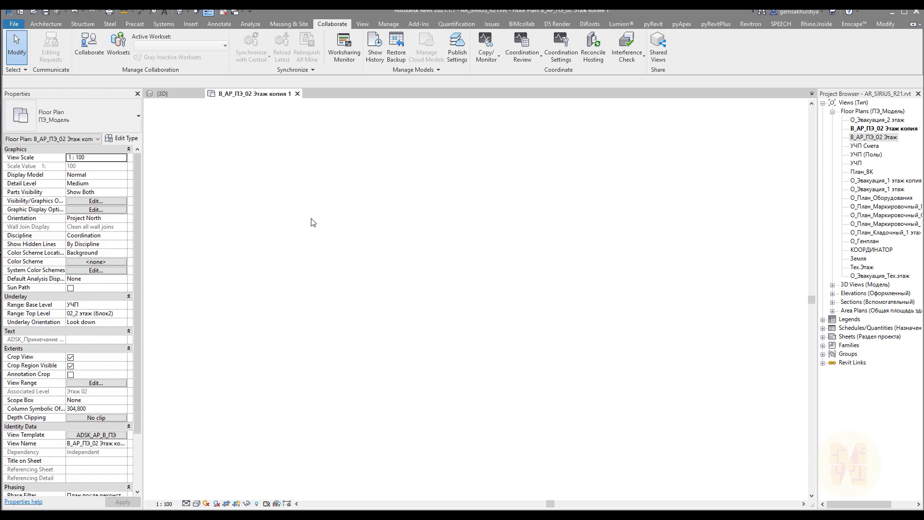
middle_click_drag(324, 236, 324, 209)
middle_click_drag(530, 241, 322, 206)
middle_click_drag(506, 270, 385, 250)
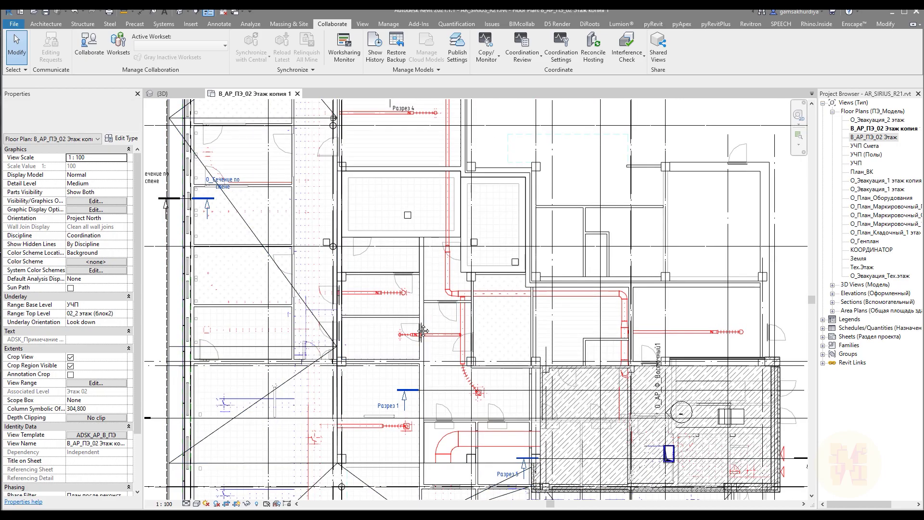
middle_click_drag(433, 332, 381, 317)
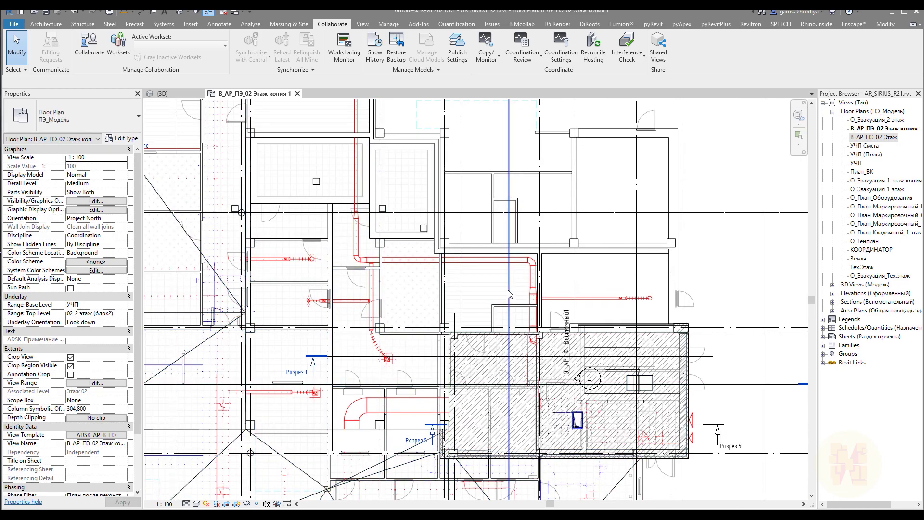
middle_click_drag(392, 105, 433, 343)
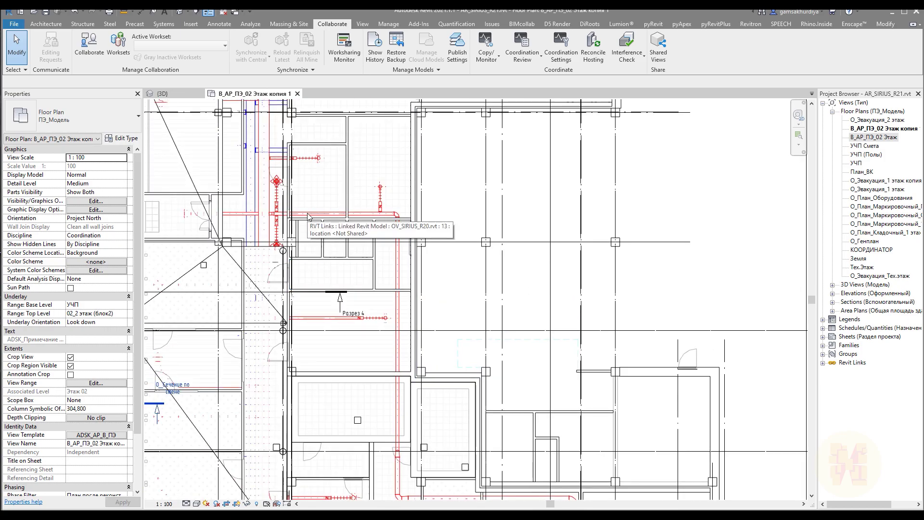
middle_click_drag(318, 227, 402, 380)
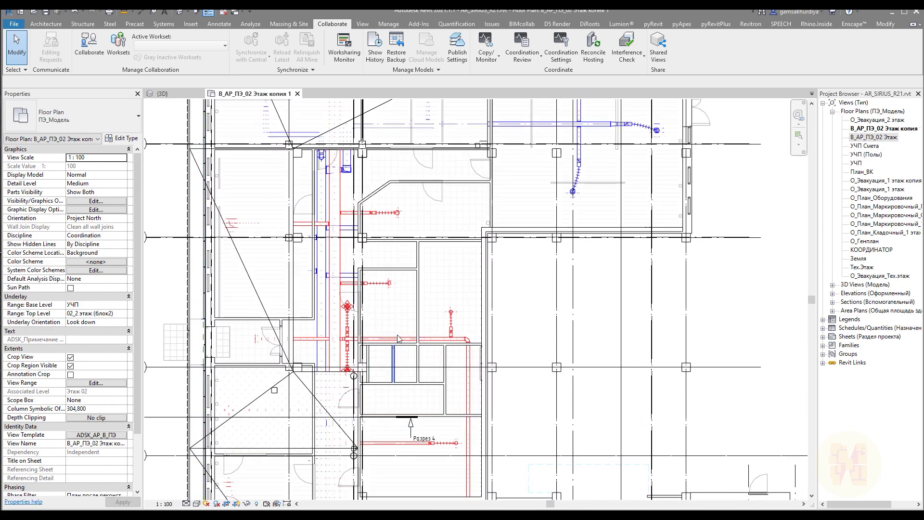
middle_click_drag(409, 241, 409, 314)
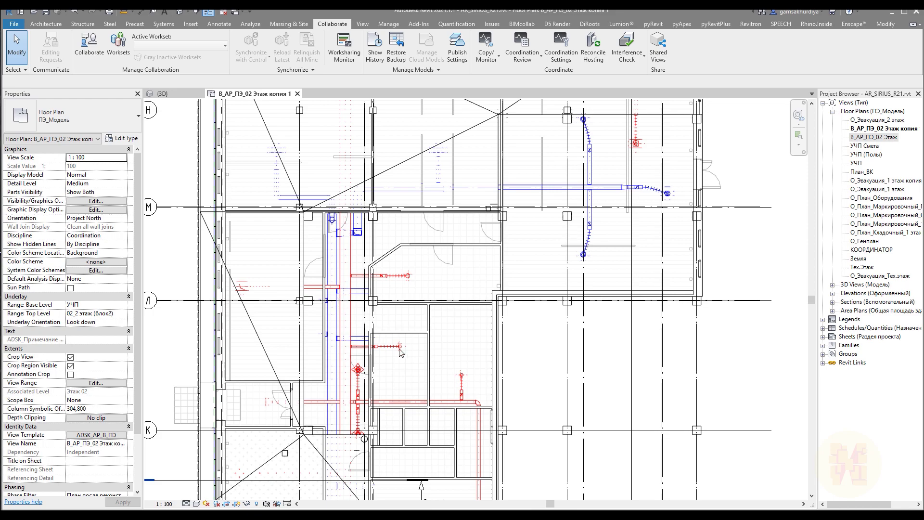
middle_click_drag(456, 299, 455, 223)
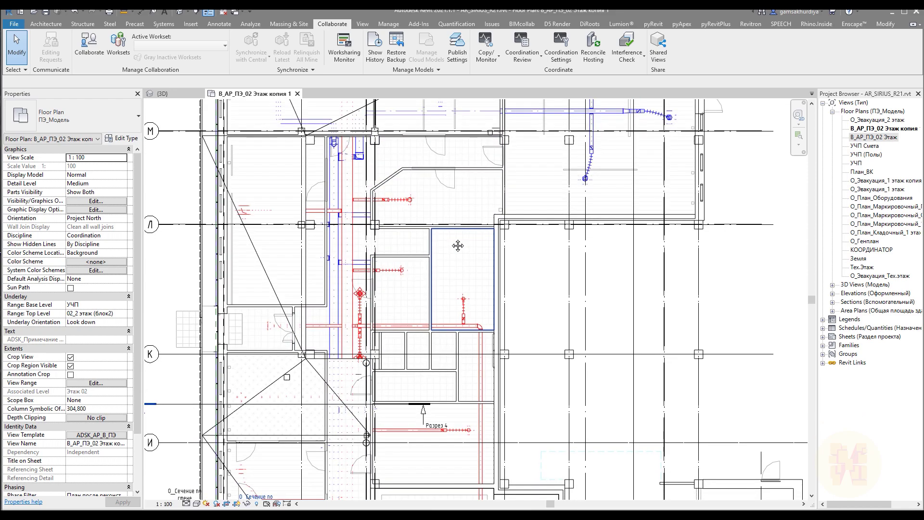
Enable worksharing, keeping levels and grids in Shared Levels and Grids and moving the remaining elements to workset "01. AR_Wall".
left_click(127, 56)
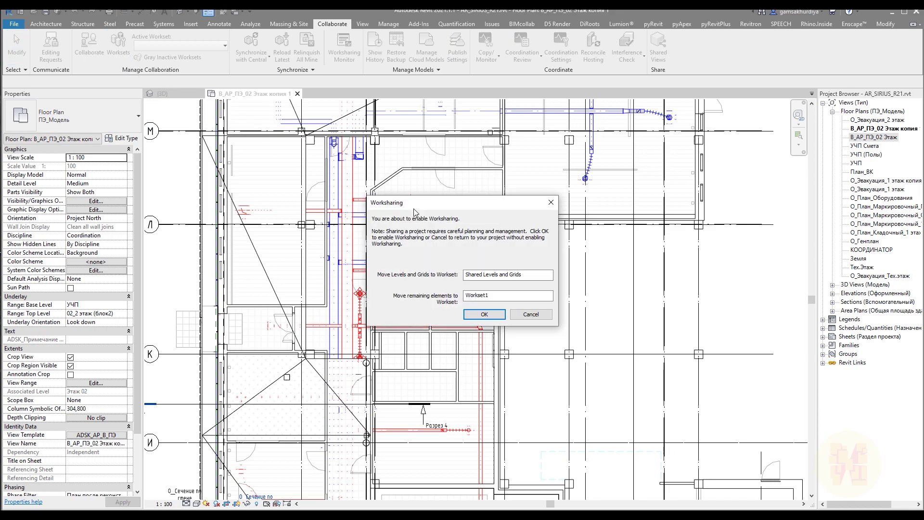
left_click_drag(448, 210, 354, 170)
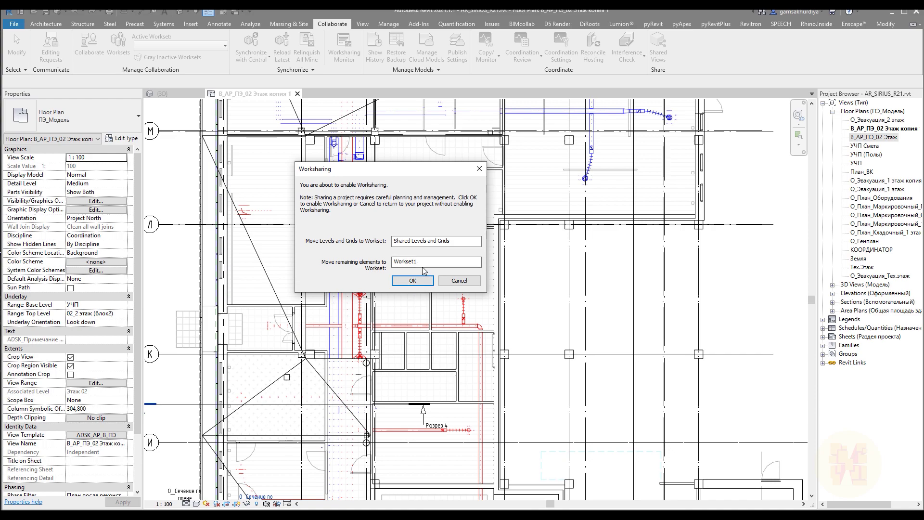
left_click_drag(416, 263, 372, 267)
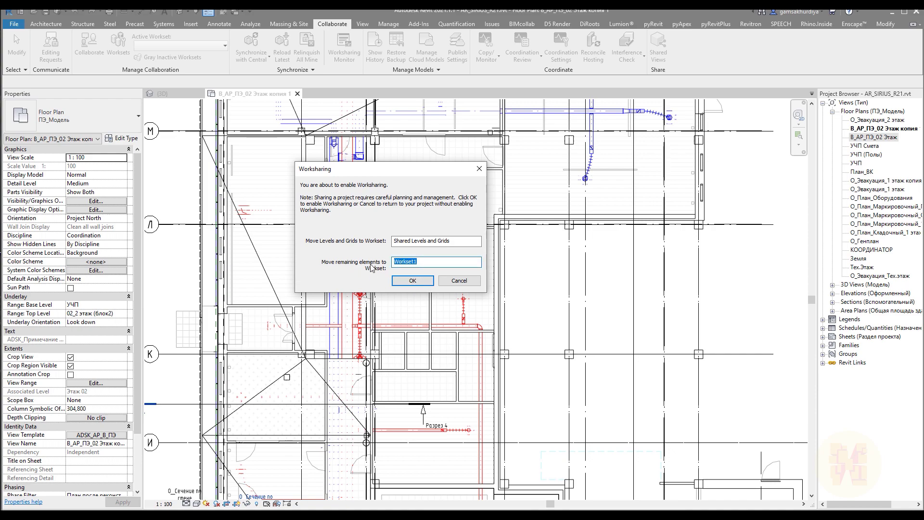
type("Ar")
key("BackSpace")
type("R_Wall")
left_click(394, 263)
type("01.")
left_click(415, 278)
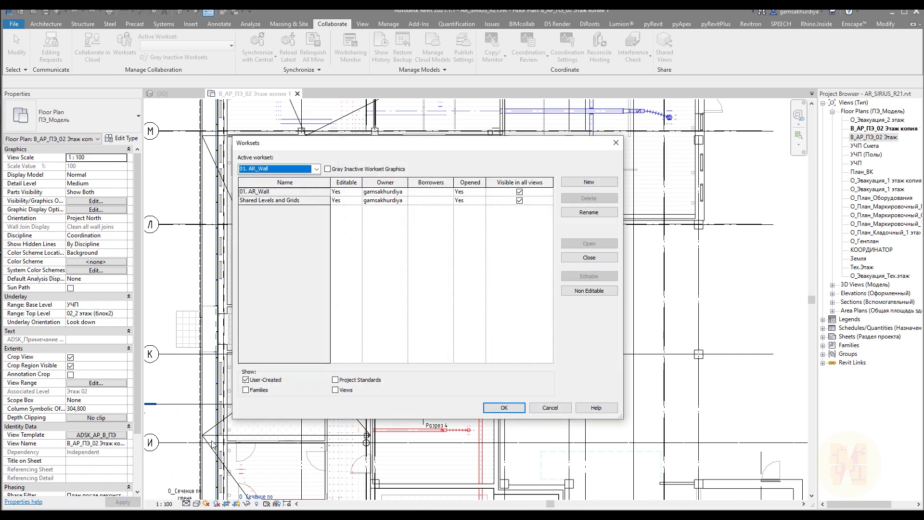
Create a workset named "02. RVT_MEP_OV", visible in all views, and make it the active workset.
left_click(265, 192)
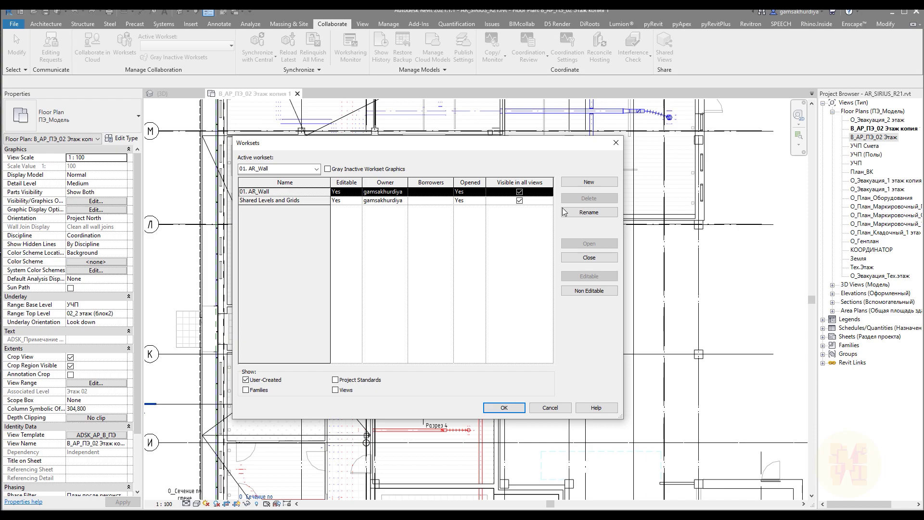
left_click(591, 183)
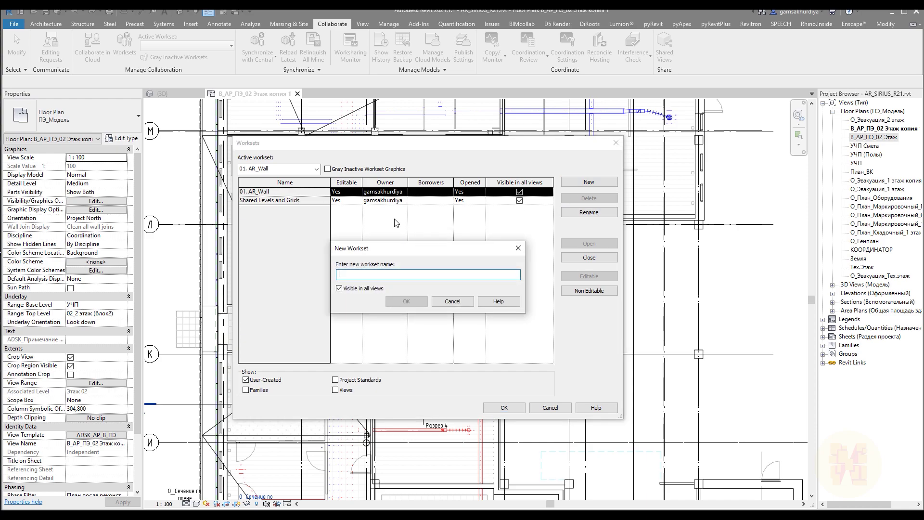
type("02.")
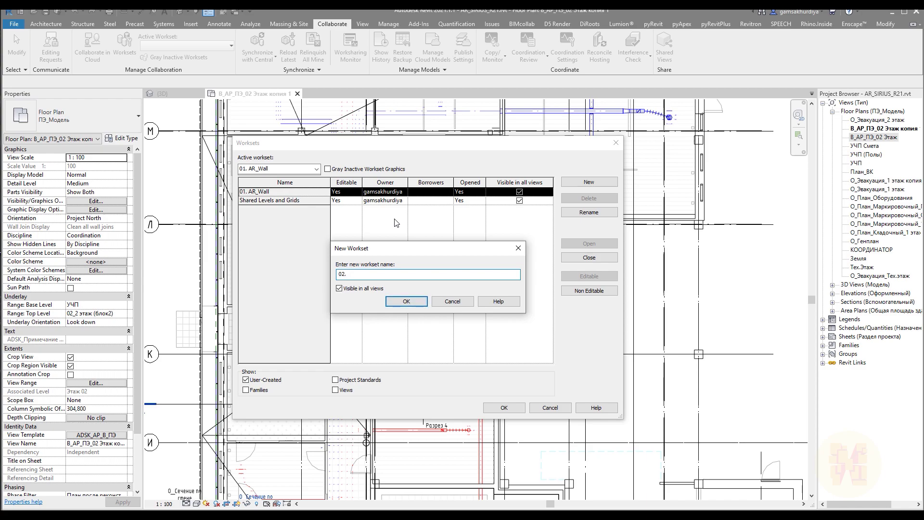
type(" RVT_MEP_OV")
left_click(416, 301)
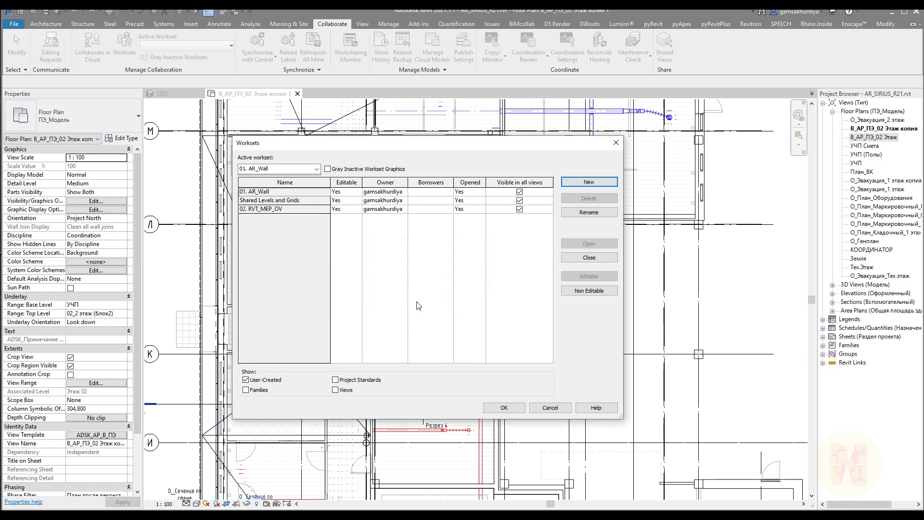
left_click(267, 210)
key("Return")
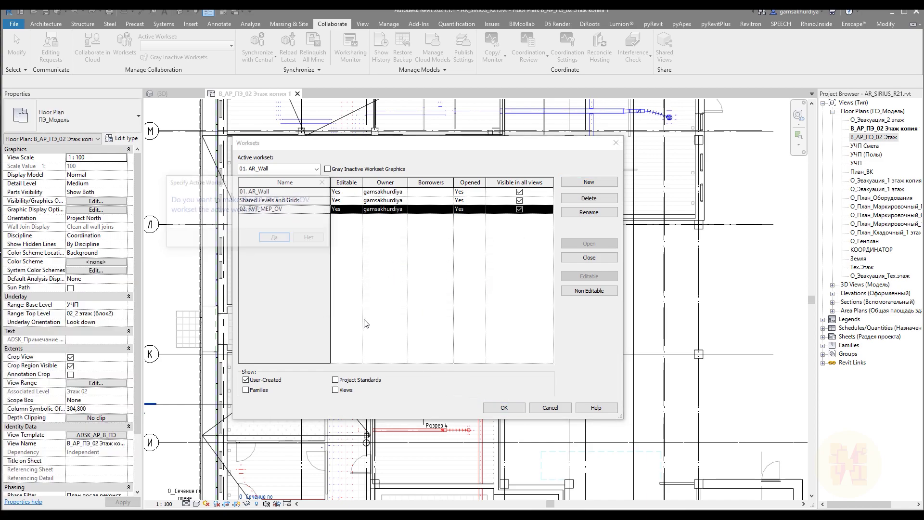
left_click(276, 240)
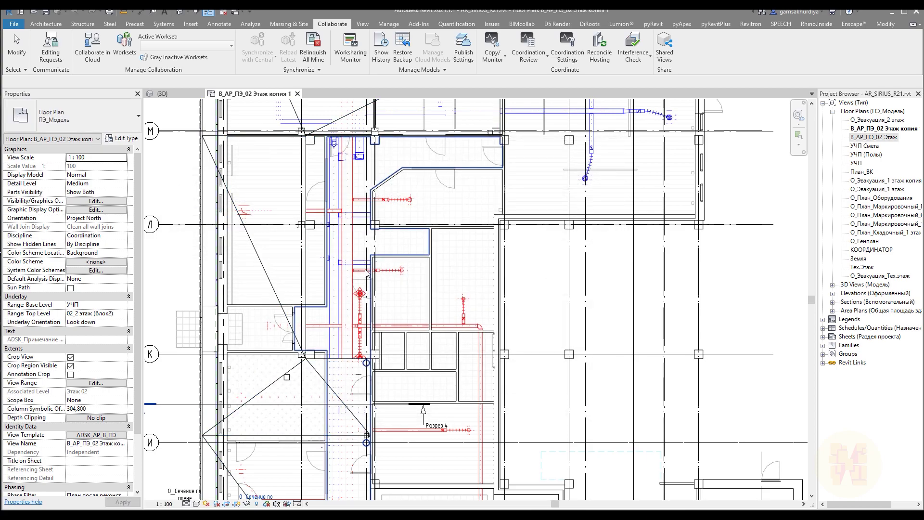
In the 3D view, assign the linked ventilation model OV_SIRIUS_R20.rvt to the workset 02. RVT_MEP_OV.
left_click(169, 93)
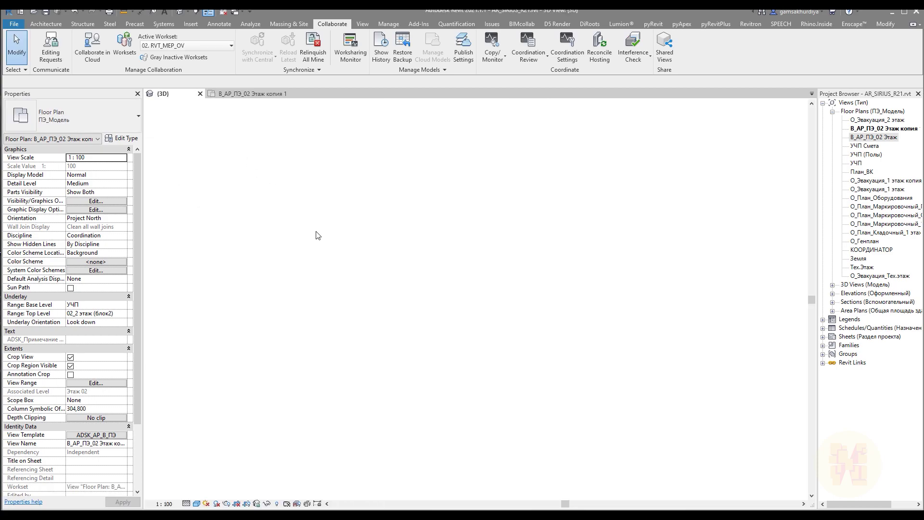
middle_click_drag(245, 169, 381, 276)
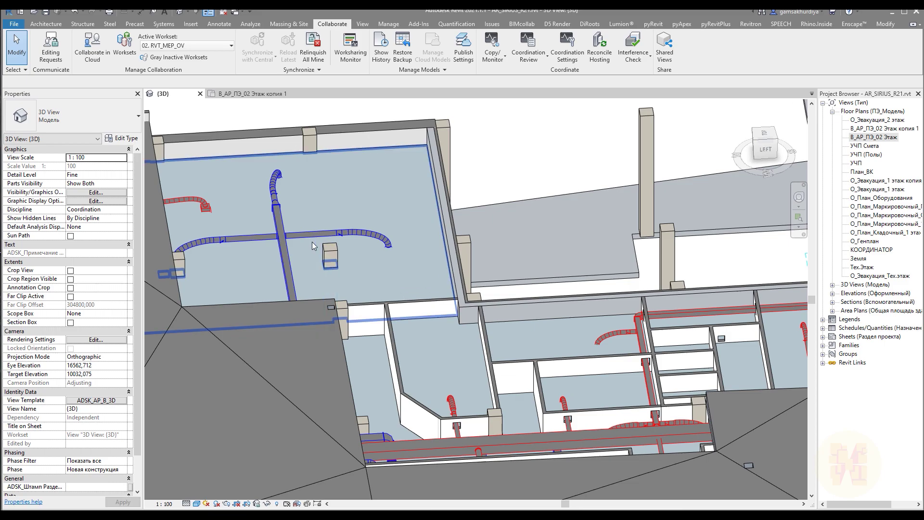
left_click(278, 237)
scroll(284, 333, "down", 8)
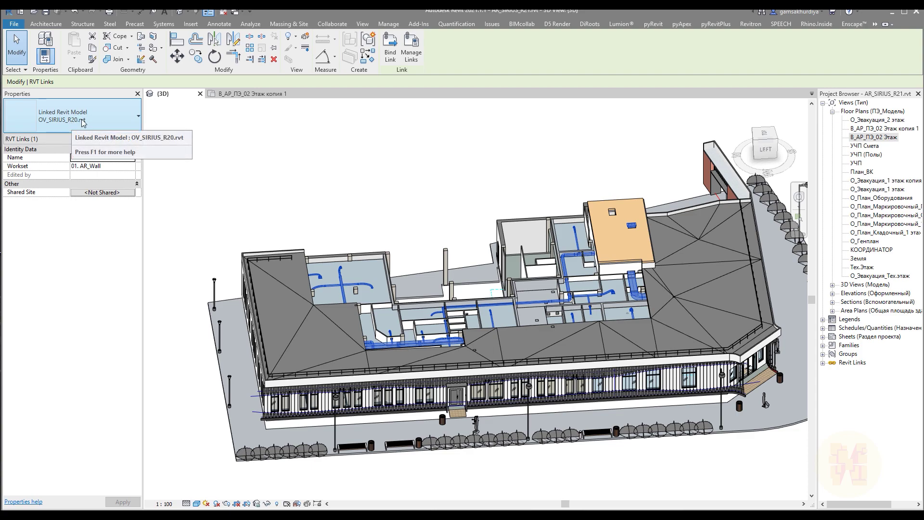
scroll(432, 308, "up", 4)
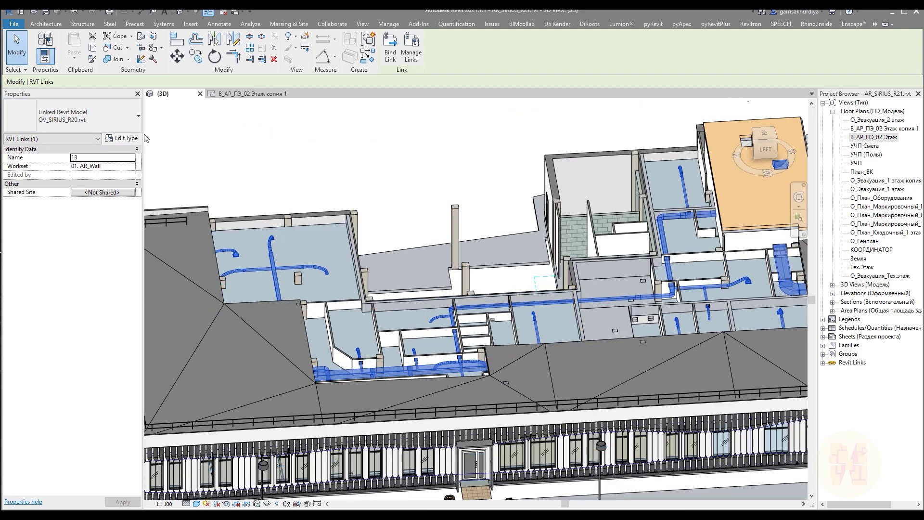
left_click(133, 167)
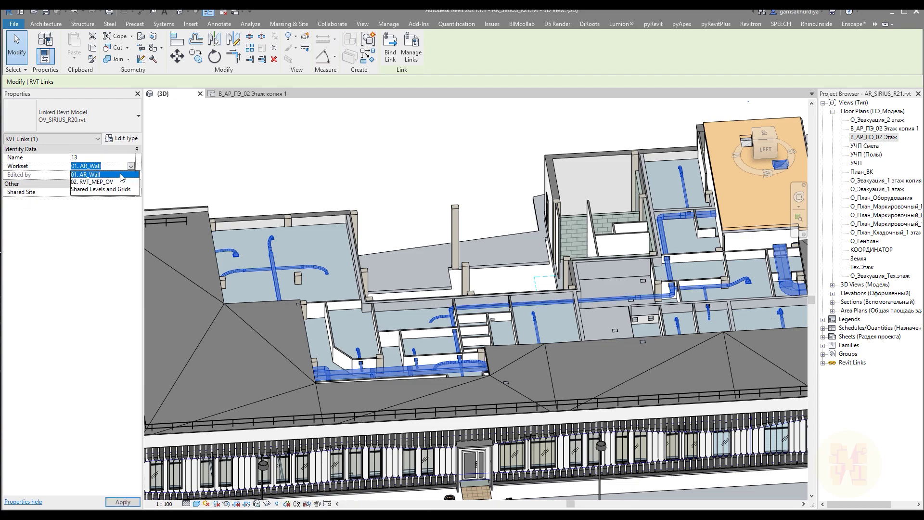
left_click(91, 183)
left_click(304, 170)
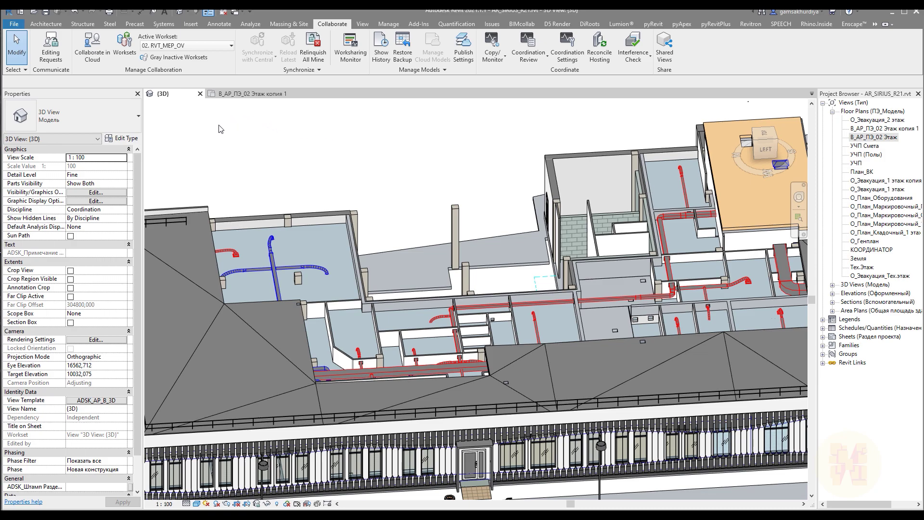
Turn off visibility in all views for the workset 02. RVT_MEP_OV.
left_click(124, 45)
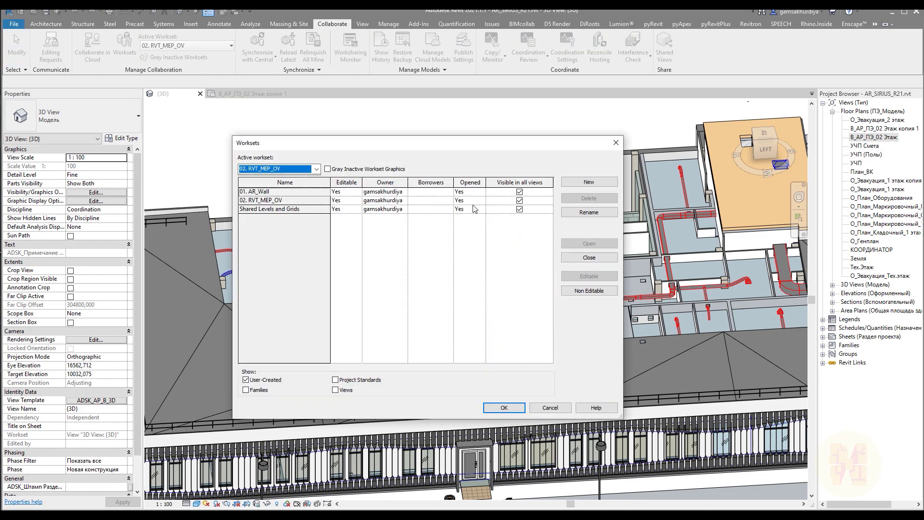
left_click(284, 199)
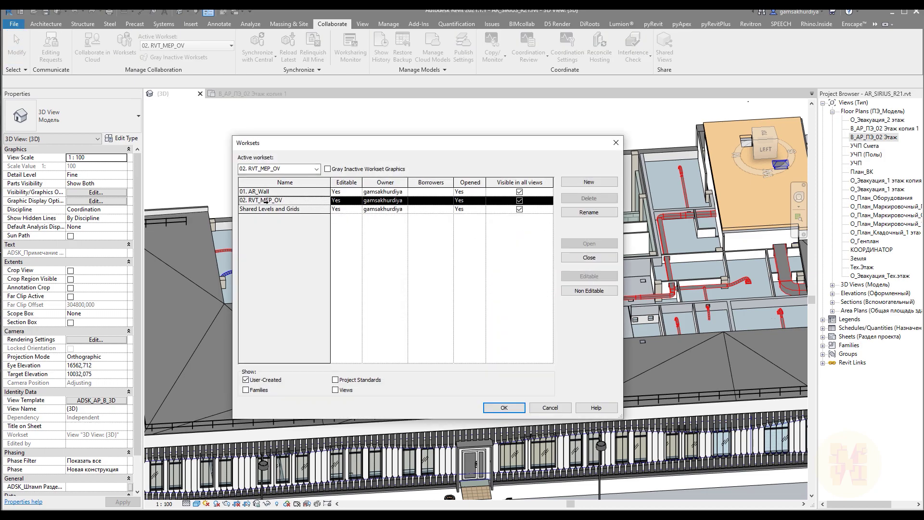
left_click(519, 200)
left_click(501, 407)
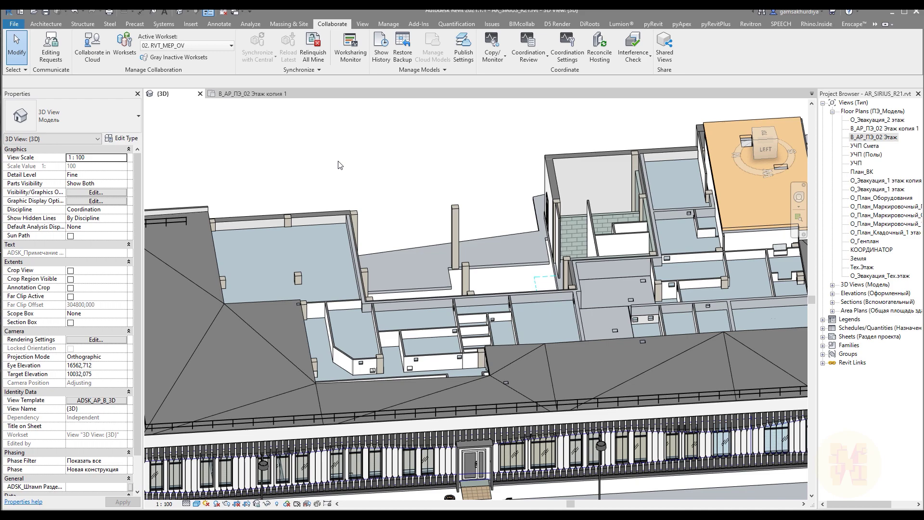
Turn visibility in all views back on for the workset 02. RVT_MEP_OV.
left_click(123, 53)
left_click(520, 201)
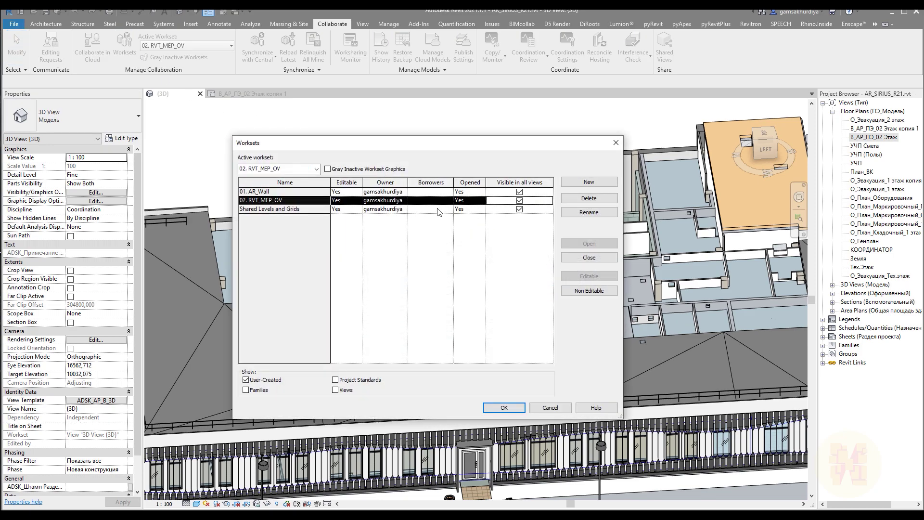
left_click(508, 410)
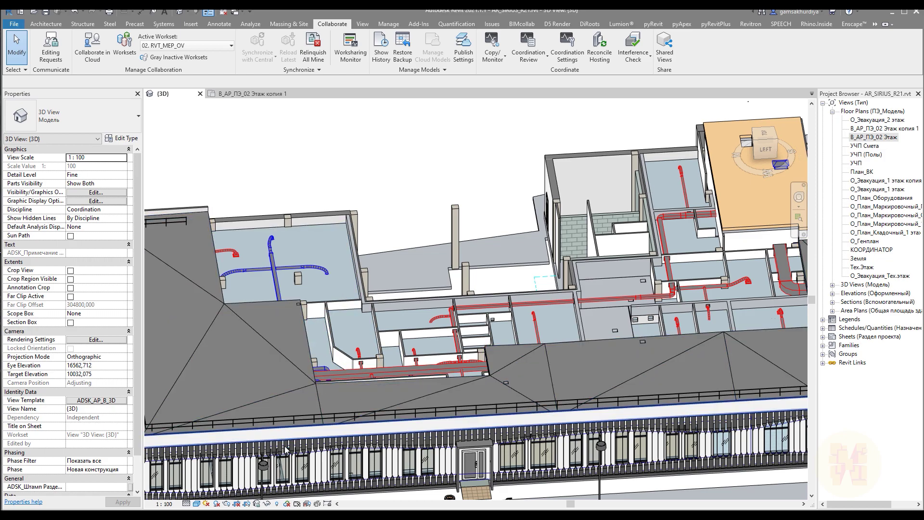
Turn on the Worksets worksharing display in the 3D view and check the model's workset colours and the list of available worksets.
left_click(287, 503)
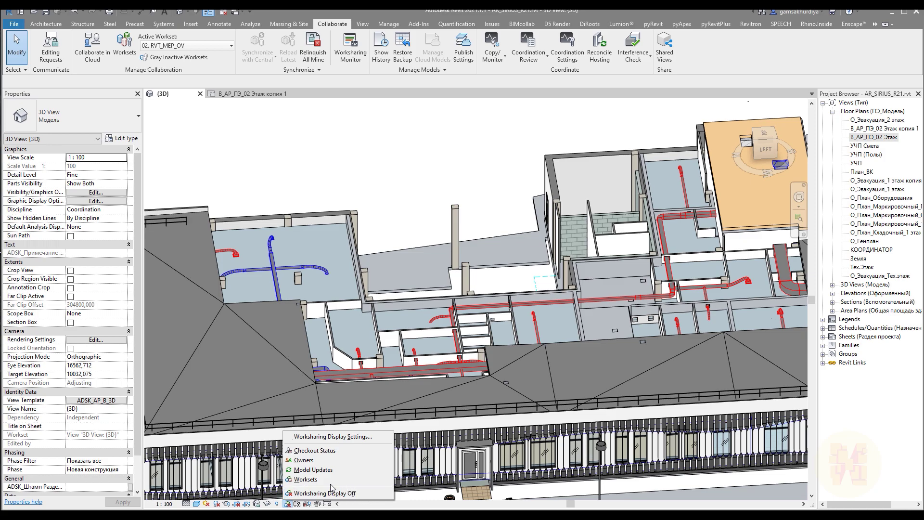
left_click(306, 480)
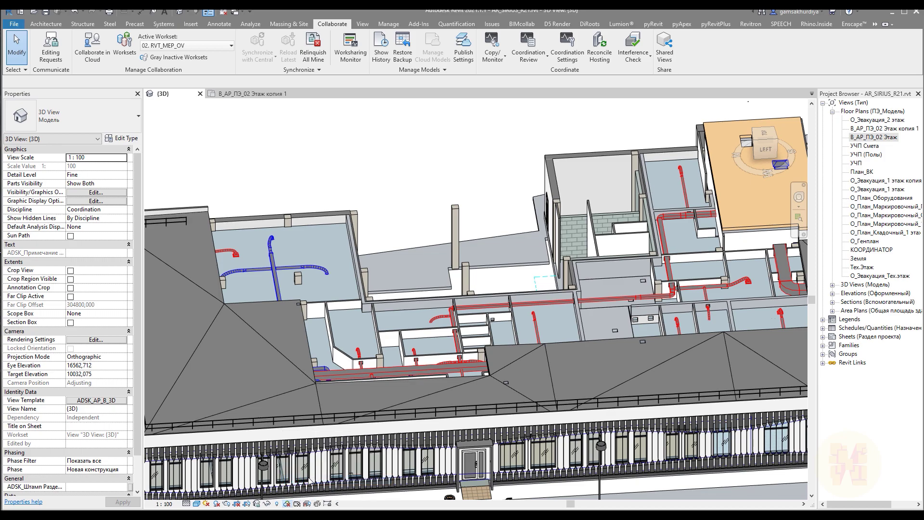
scroll(357, 277, "down", 6)
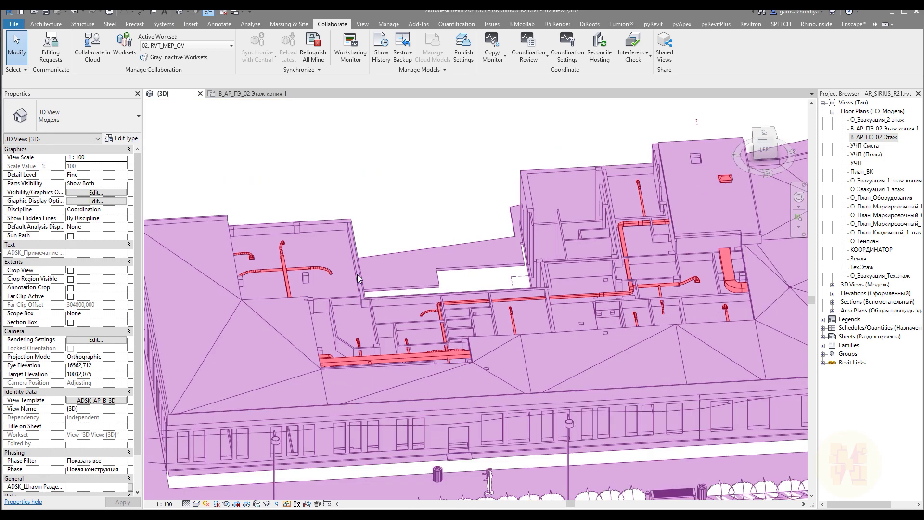
middle_click_drag(407, 284, 364, 283)
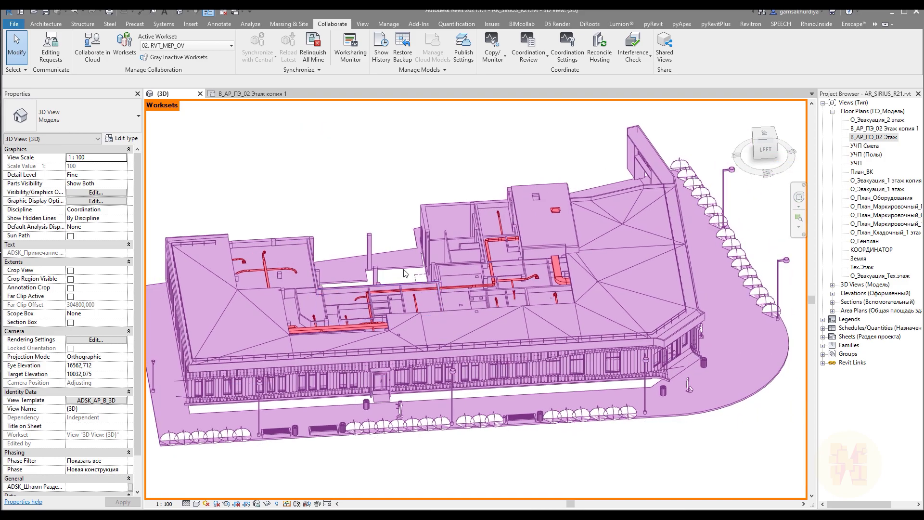
mouse_move(317, 242)
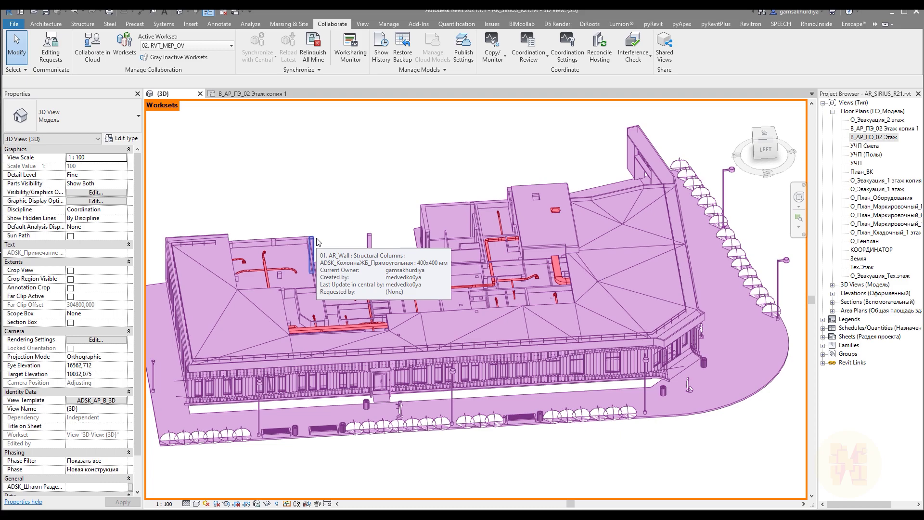
scroll(317, 242, "up", 2)
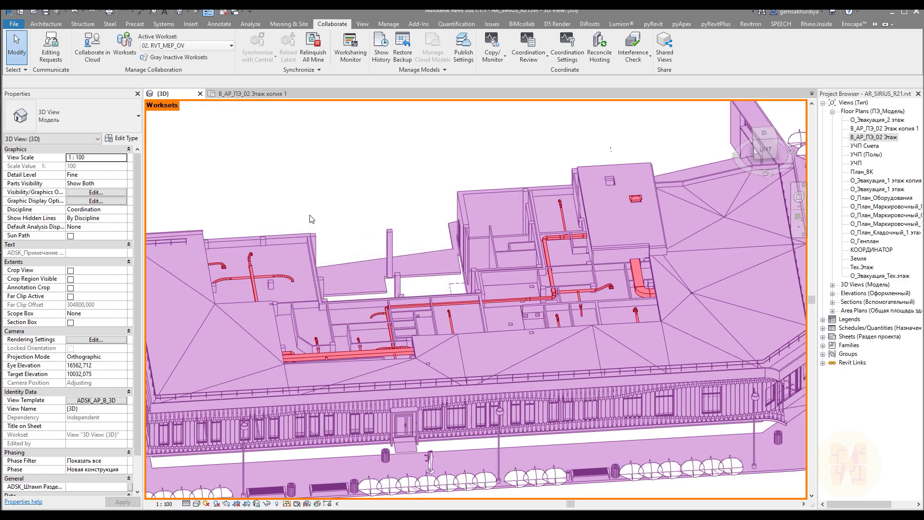
left_click(179, 46)
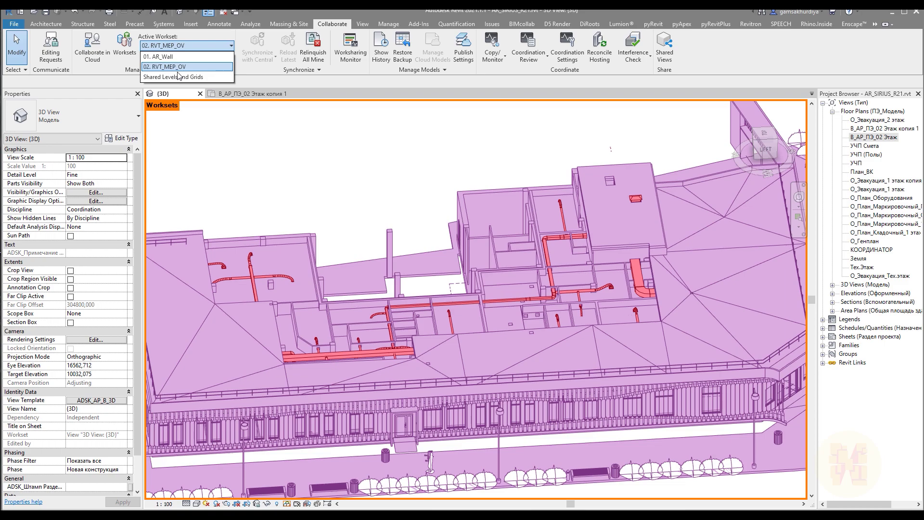
left_click(310, 180)
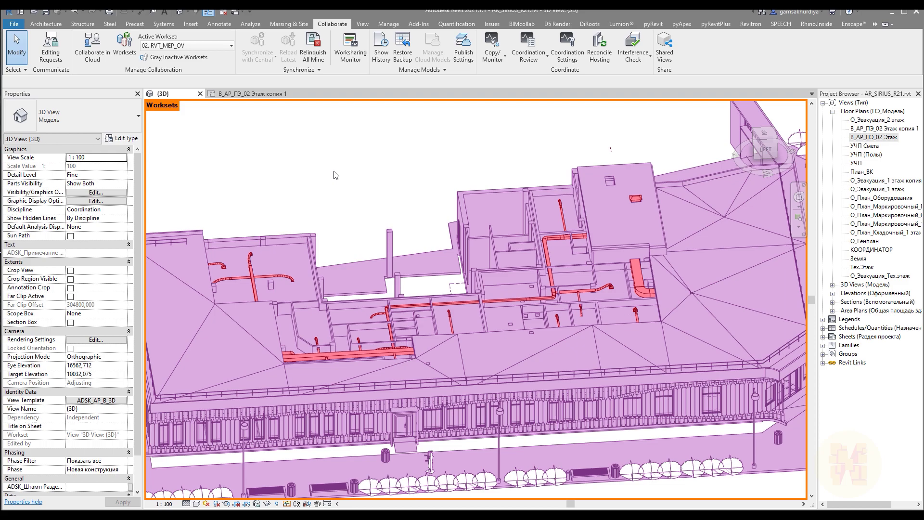
Create a workset named "03. STR Column", visible in all views, and make it the active workset.
left_click(124, 48)
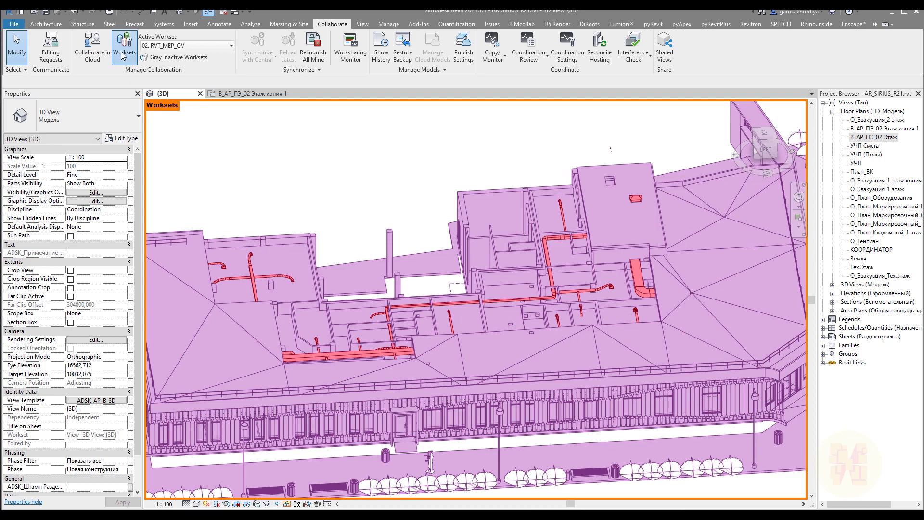
left_click(579, 182)
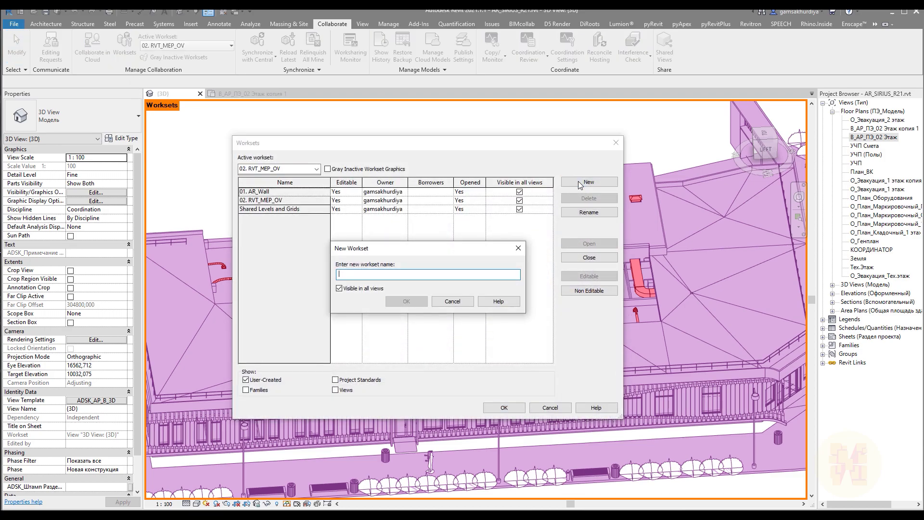
type("03. STR Column")
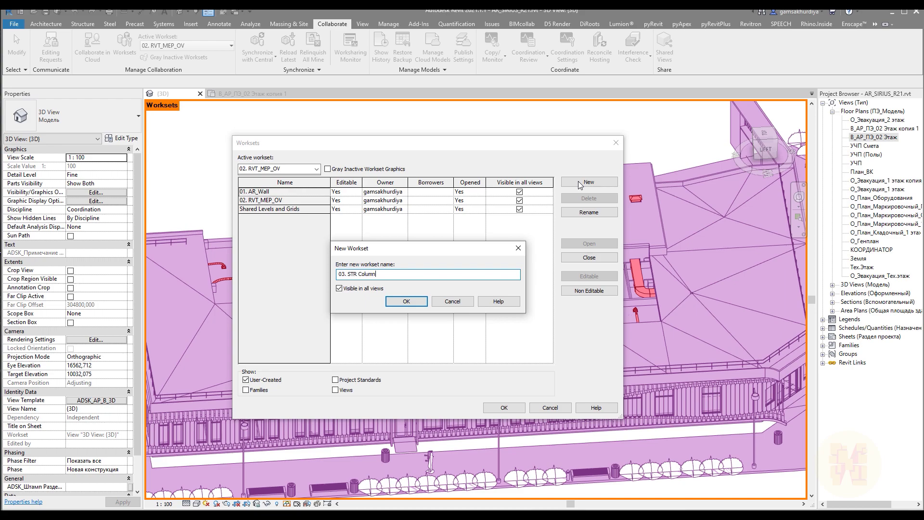
key("Return")
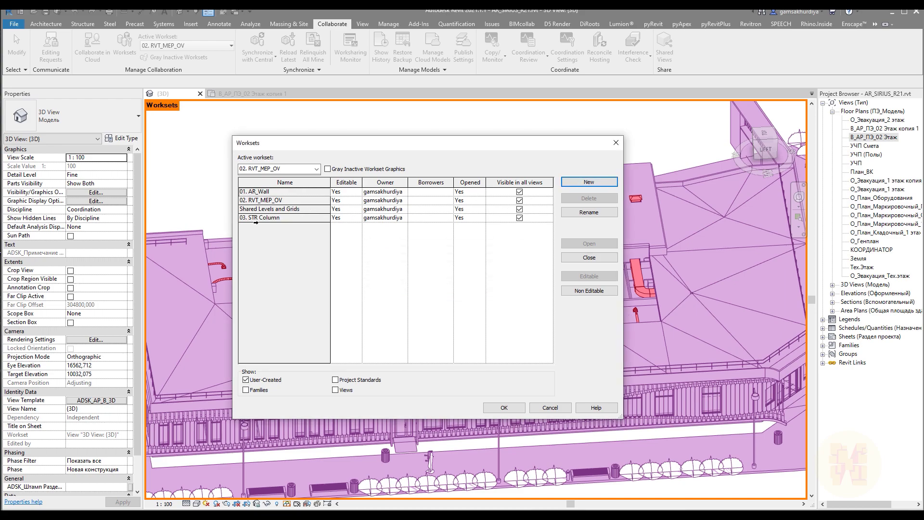
left_click(505, 406)
left_click(274, 239)
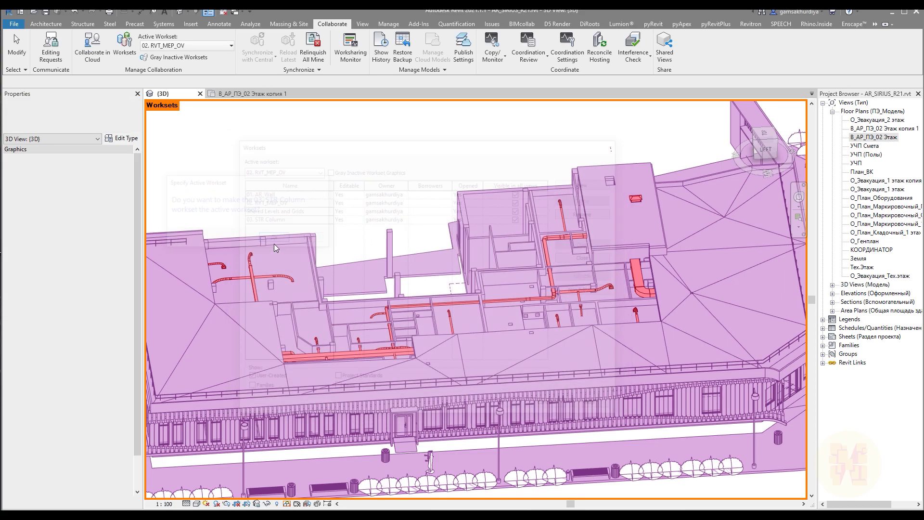
Assign all 400x400 mm structural columns visible in the 3D view to the workset 03. STR Column and inspect their colouring.
left_click(389, 239)
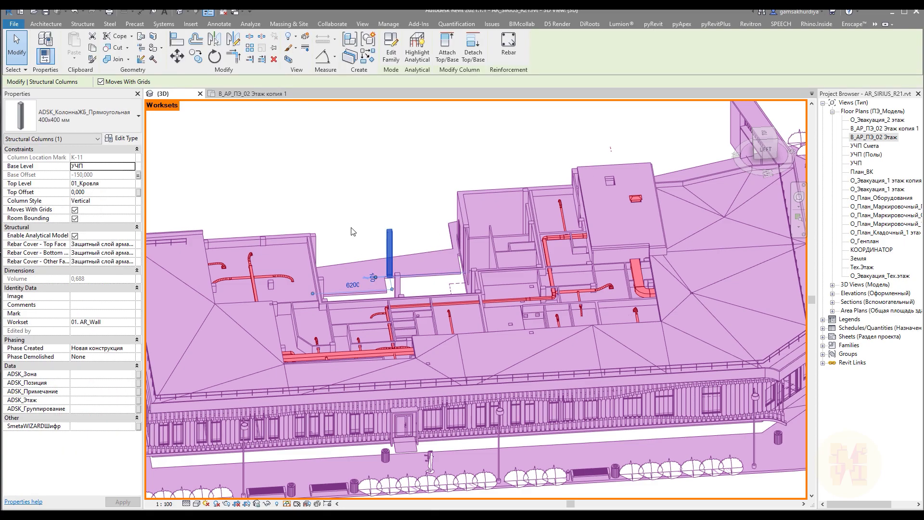
right_click(389, 233)
mouse_move(480, 364)
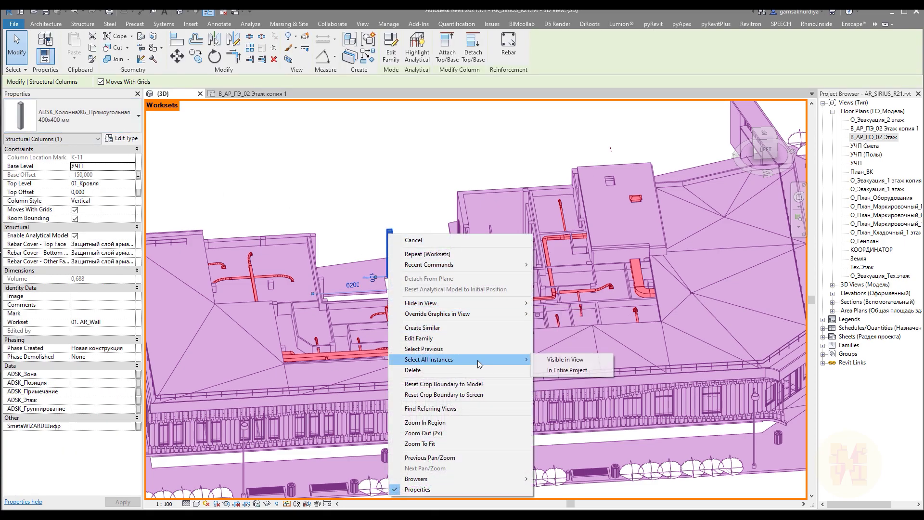
left_click(562, 362)
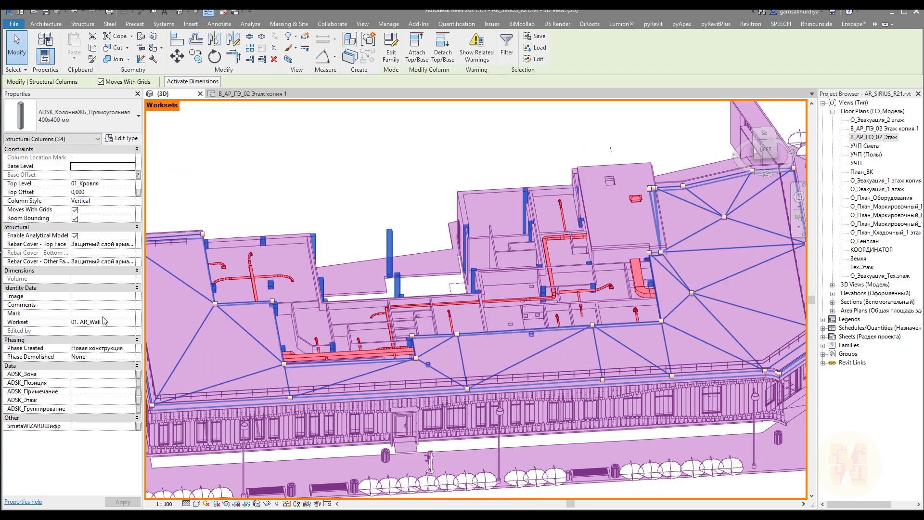
left_click(132, 325)
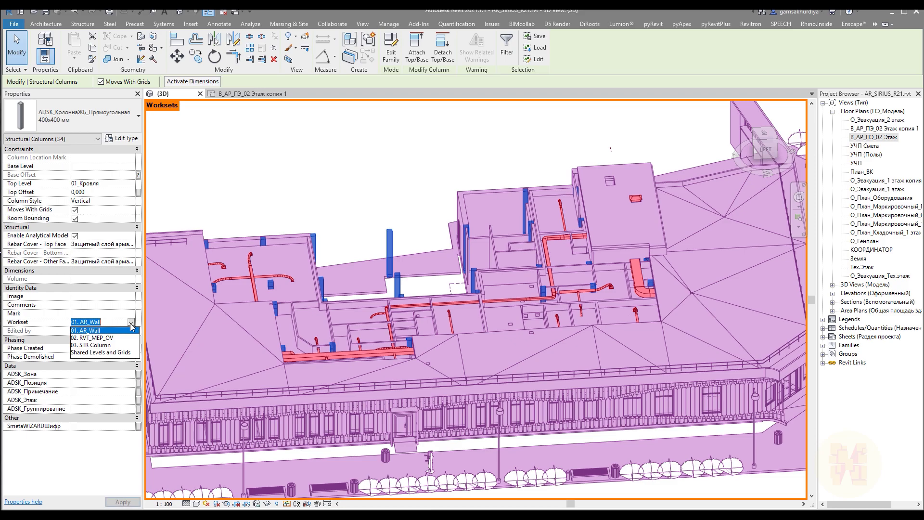
left_click(91, 344)
left_click(367, 187)
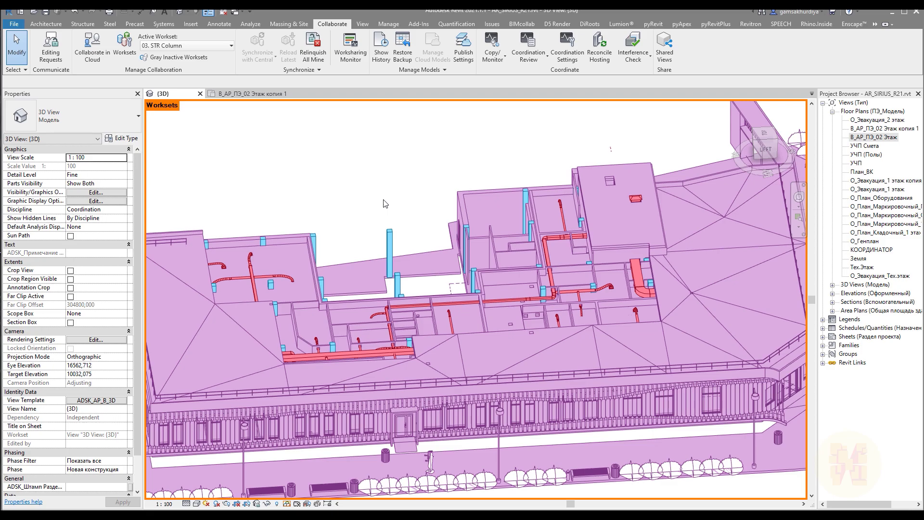
scroll(380, 273, "down", 3)
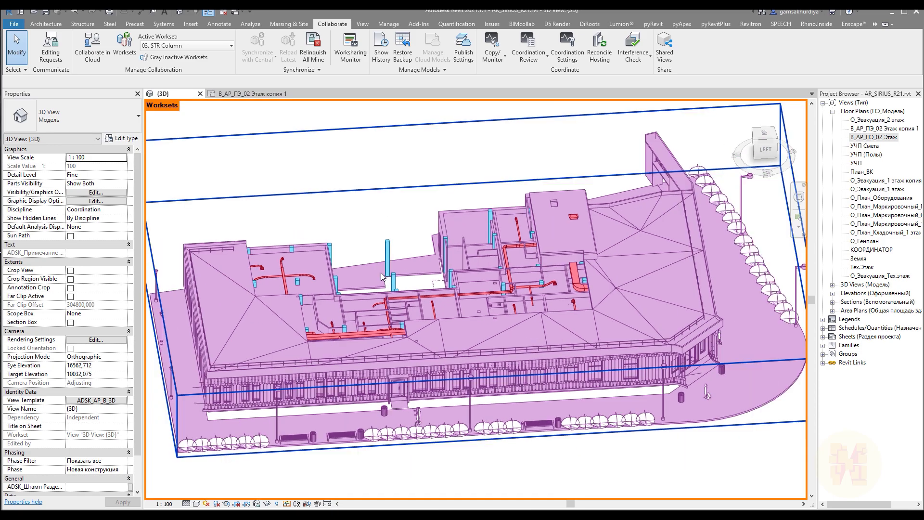
middle_click_drag(357, 291, 313, 267, "shift")
scroll(313, 267, "up", 3)
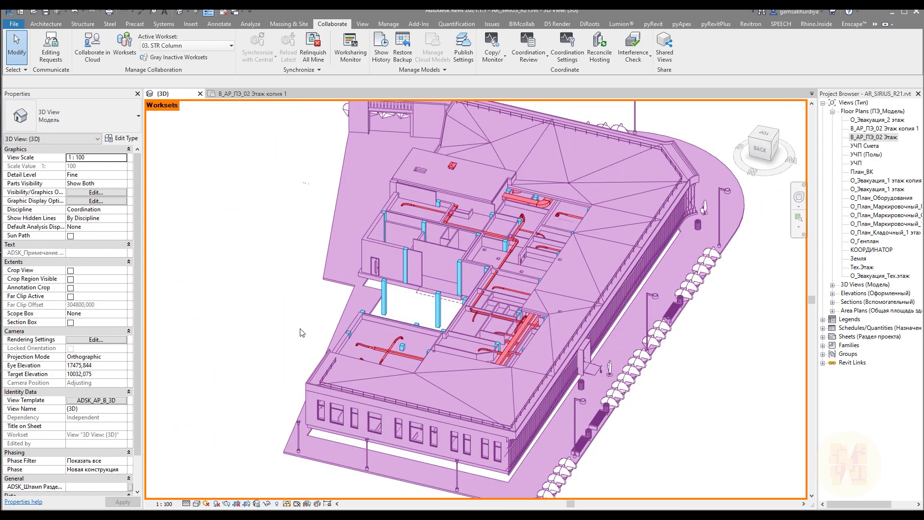
In the floor plan В_АР_ПЭ_02 Этаж копия 1, assign the short horizontal exterior aerated-concrete wall with a door to the workset 03. STR Column.
left_click(236, 95)
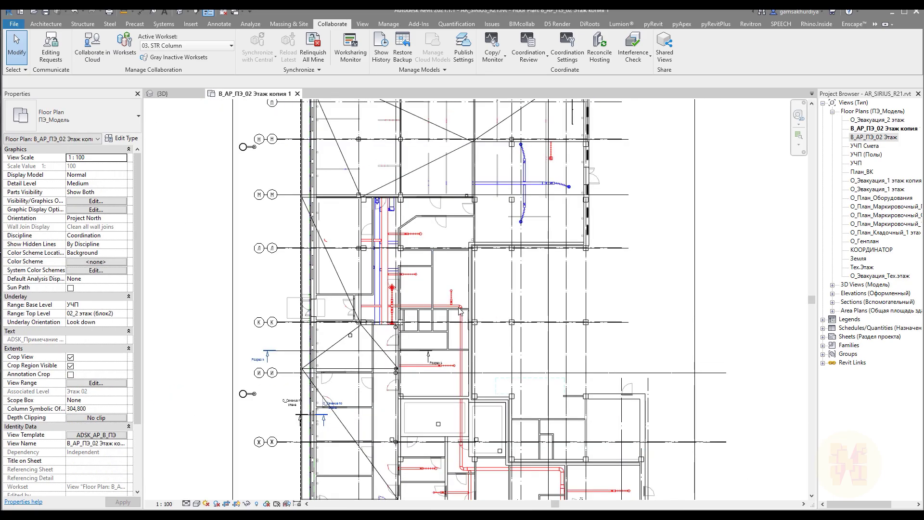
middle_click_drag(506, 337, 453, 333)
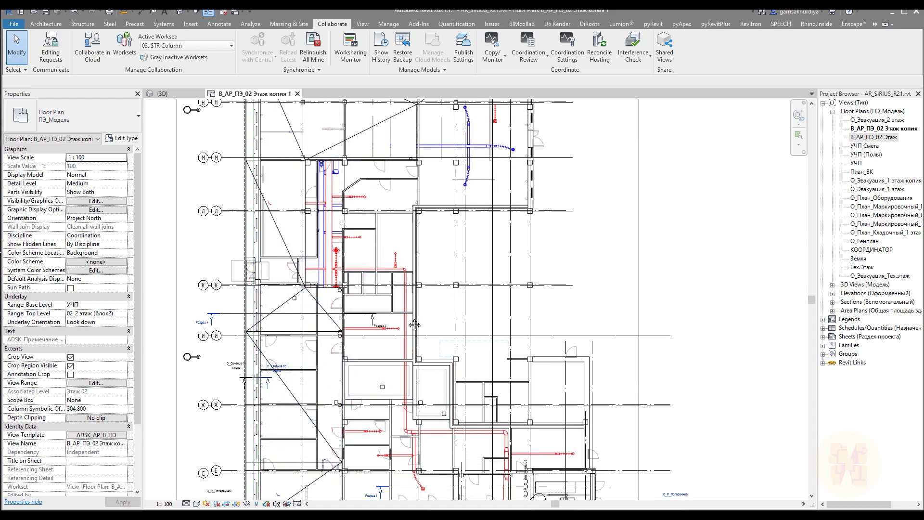
middle_click_drag(413, 396, 413, 327)
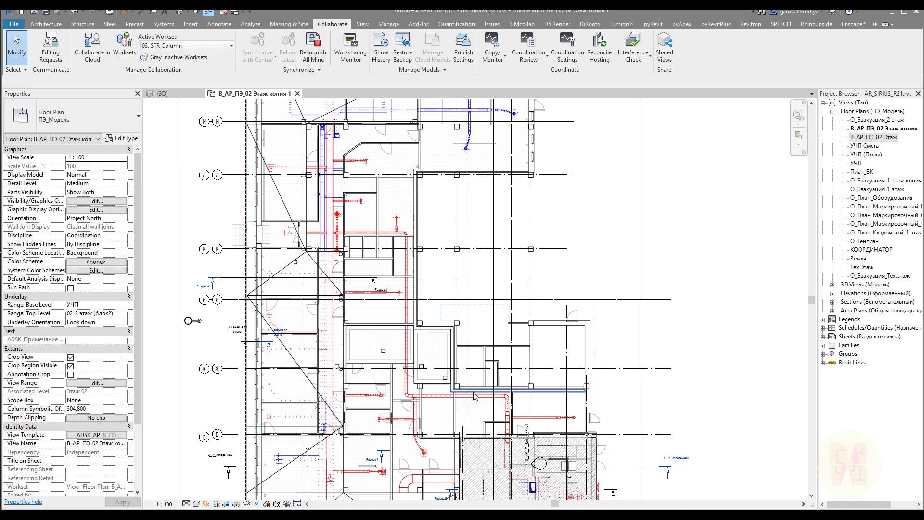
scroll(557, 346, "up", 2)
left_click(551, 309)
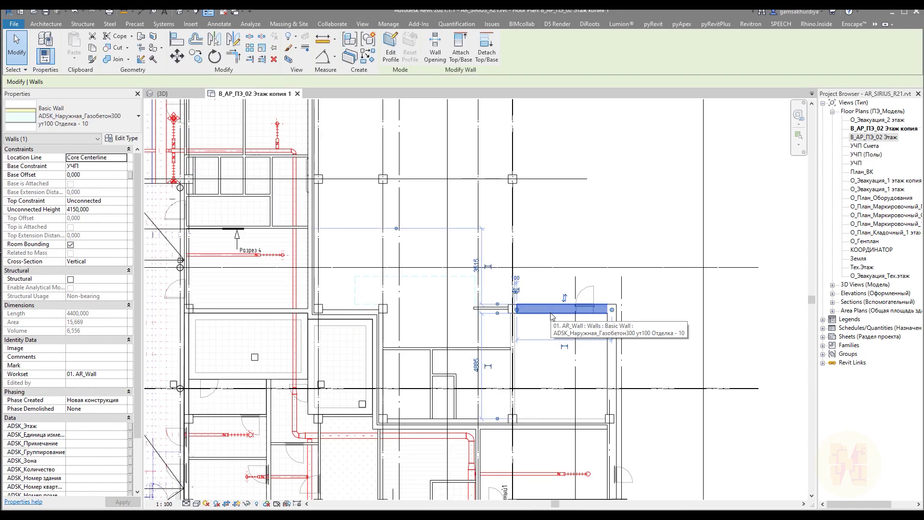
left_click(114, 376)
left_click(123, 374)
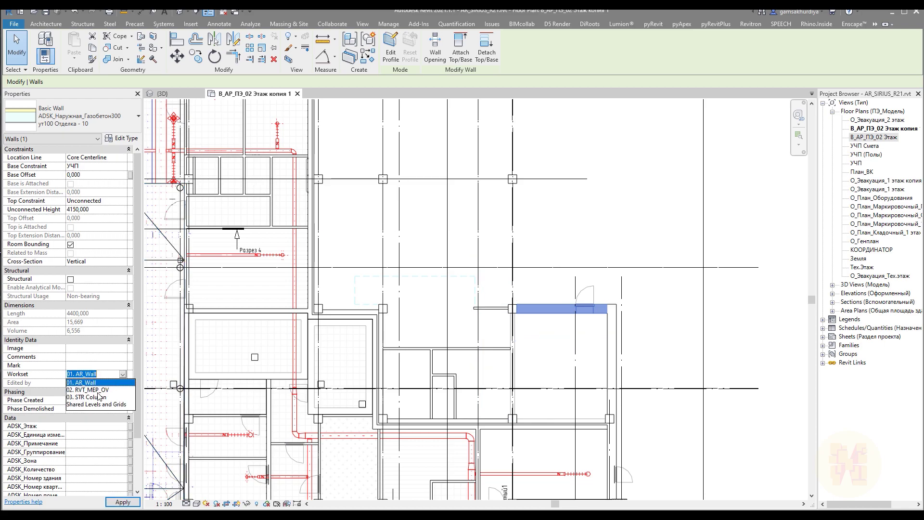
left_click(107, 396)
left_click(332, 24)
left_click(469, 266)
Turn on the Worksets worksharing display in the floor plan and examine the workset colours of the columns, walls and linked ducts.
scroll(469, 266, "down", 3)
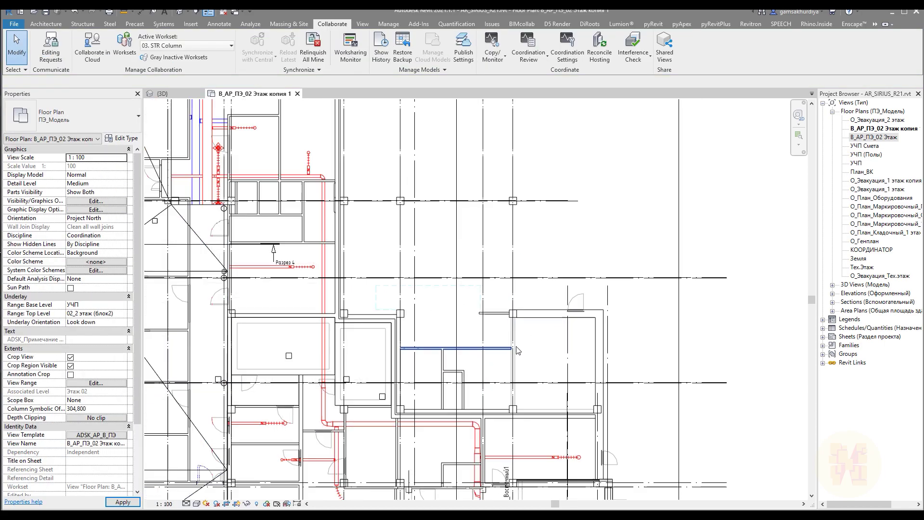
scroll(553, 351, "up", 2)
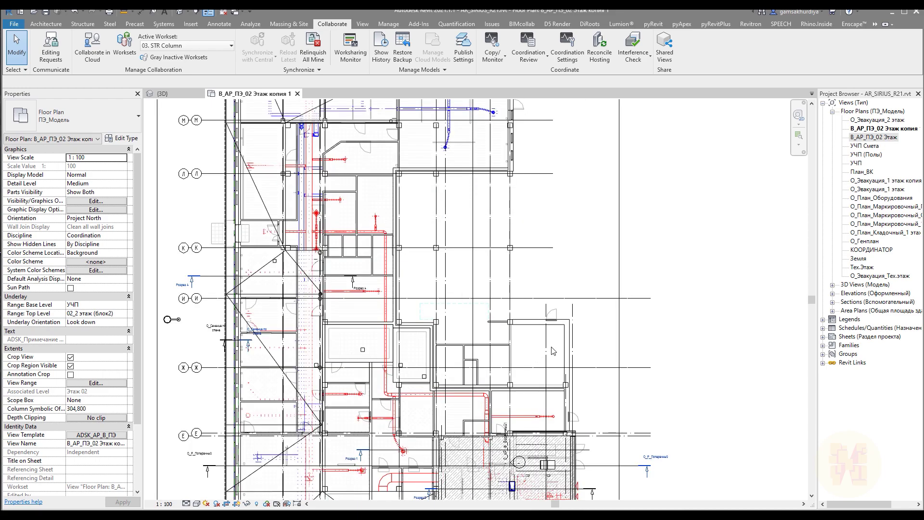
left_click(267, 504)
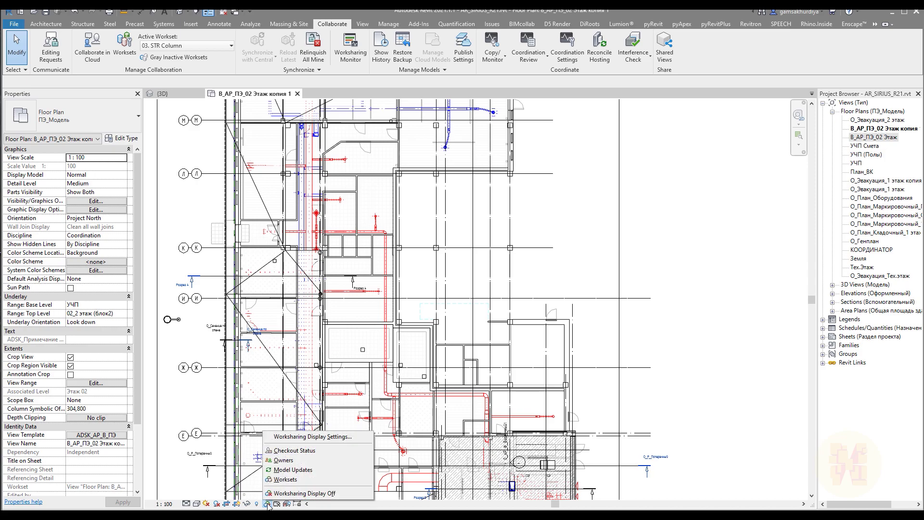
left_click(287, 483)
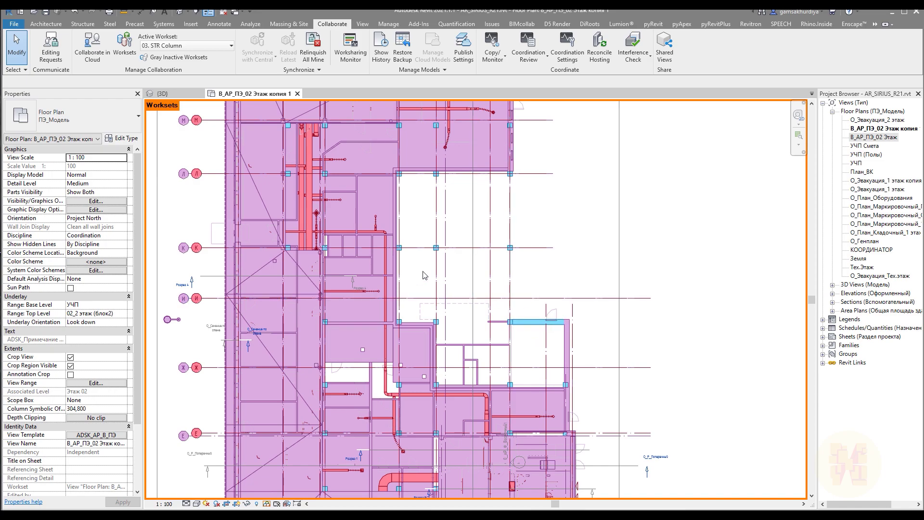
middle_click_drag(398, 269, 438, 349)
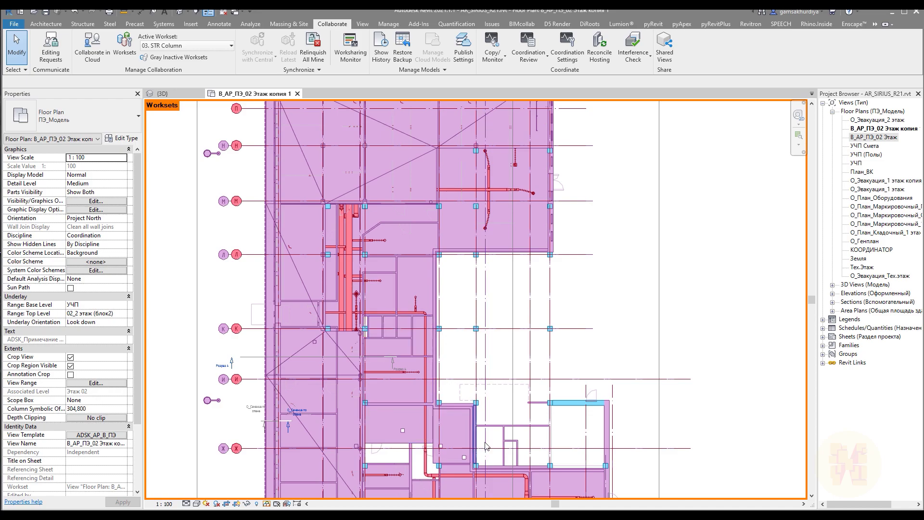
middle_click_drag(486, 446, 347, 406)
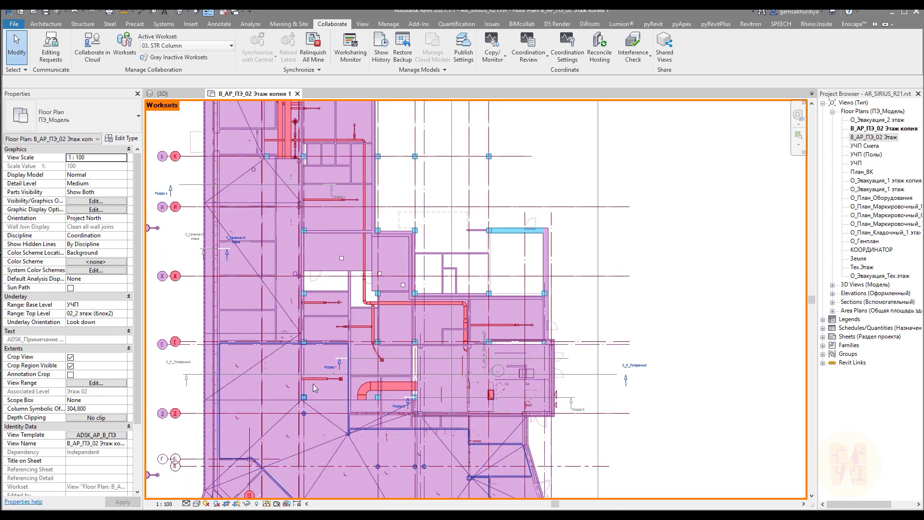
scroll(260, 445, "up", 4)
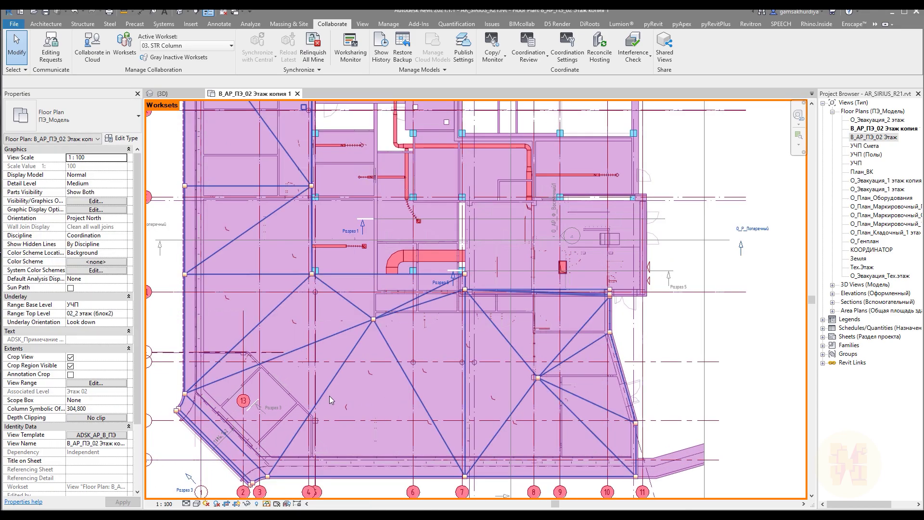
middle_click_drag(405, 113, 417, 390)
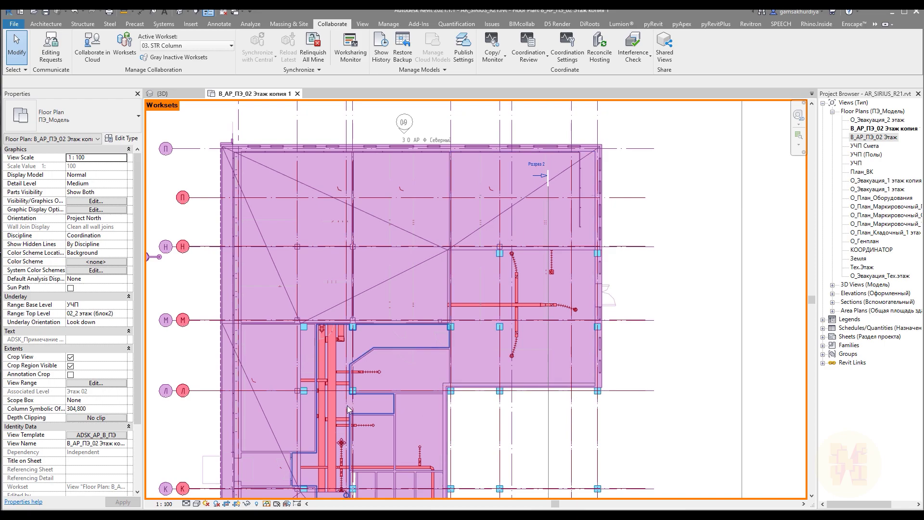
middle_click_drag(499, 399, 494, 248)
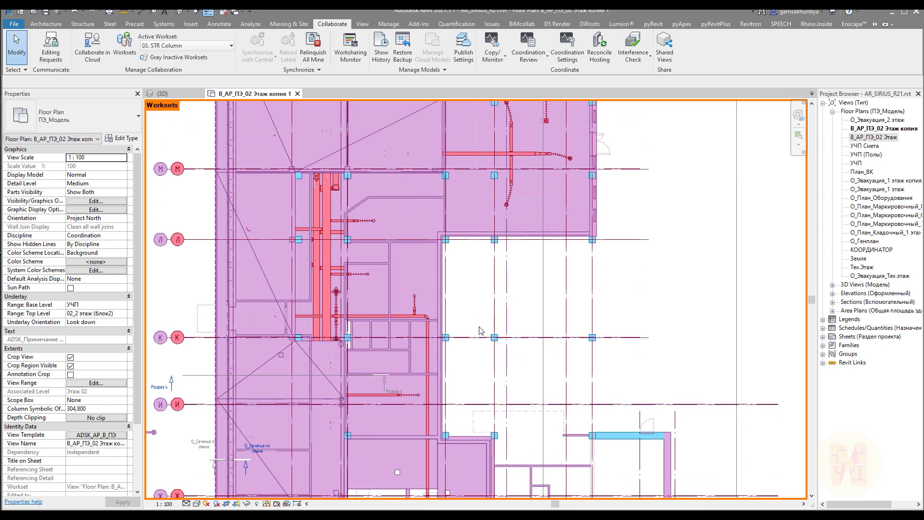
left_click(325, 293)
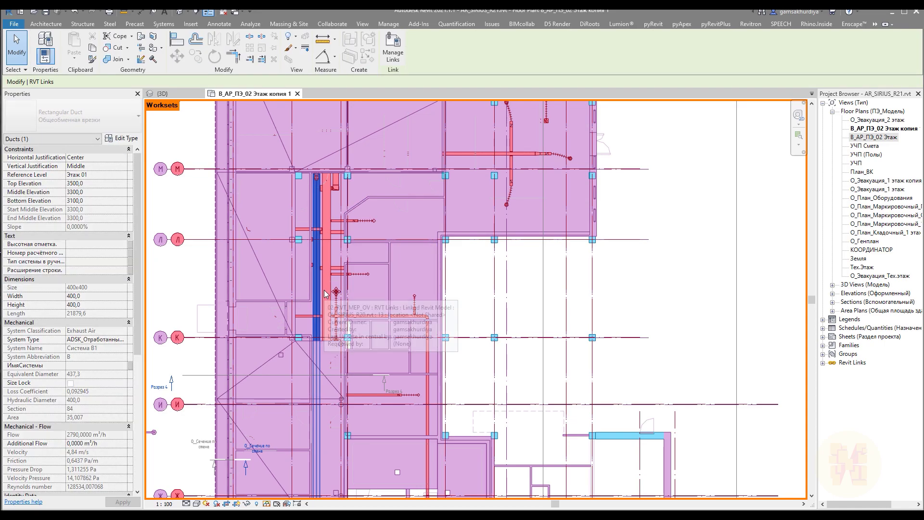
Inspect the type properties of the selected rectangular duct in the linked ventilation model, down to its identity and data parameters.
left_click(122, 139)
scroll(409, 318, "down", 3)
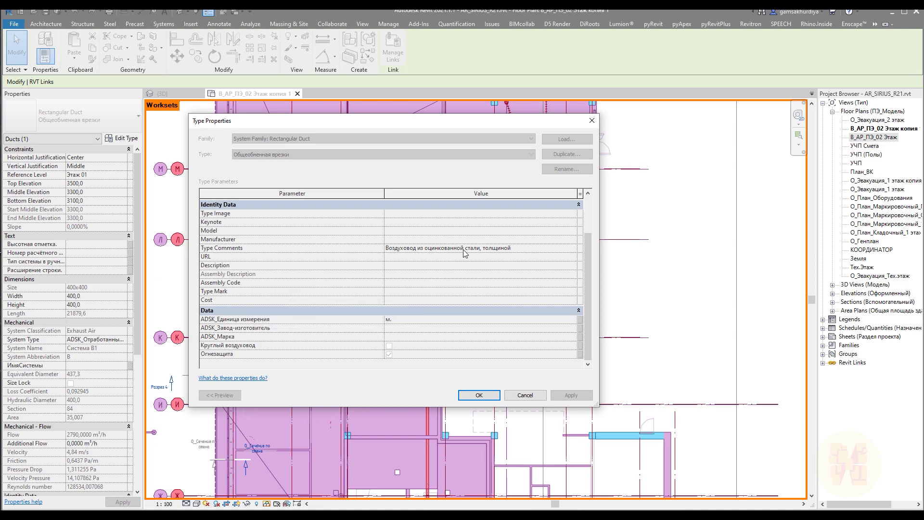
left_click(592, 121)
key("Escape")
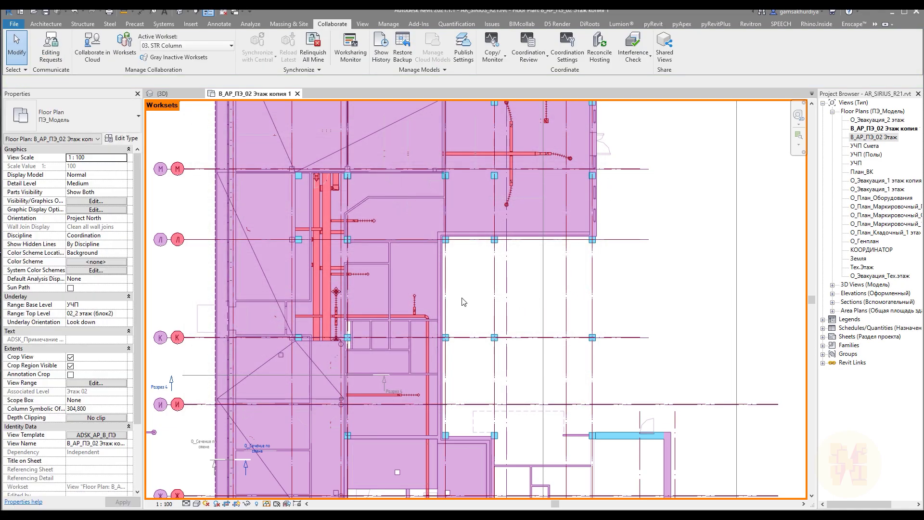
Check the workset information of the flat roof and of the PVC slat ceiling in the room between axes Л and К.
middle_click_drag(383, 266, 392, 315)
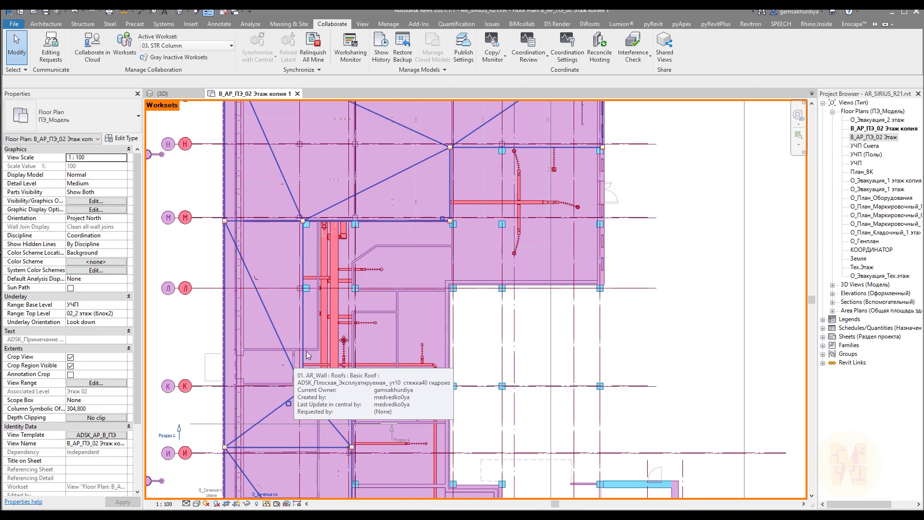
middle_click_drag(296, 362, 247, 327)
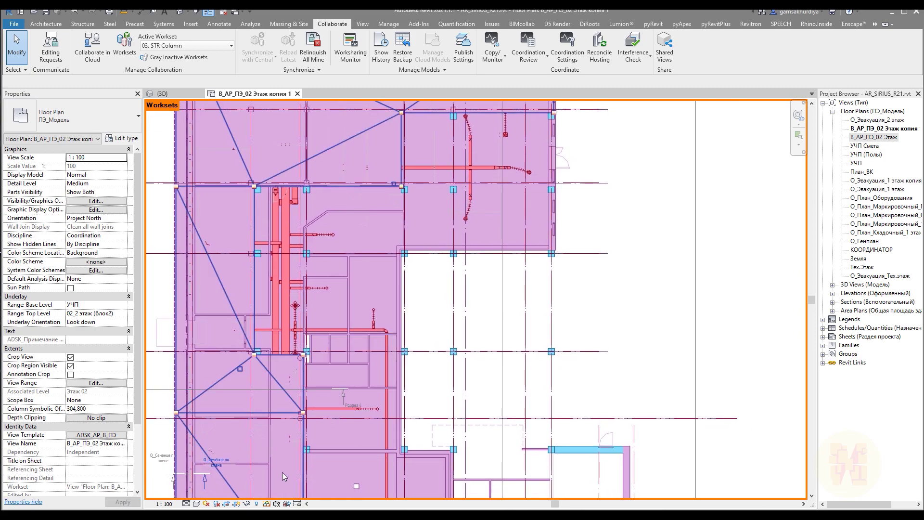
mouse_move(297, 446)
mouse_move(366, 333)
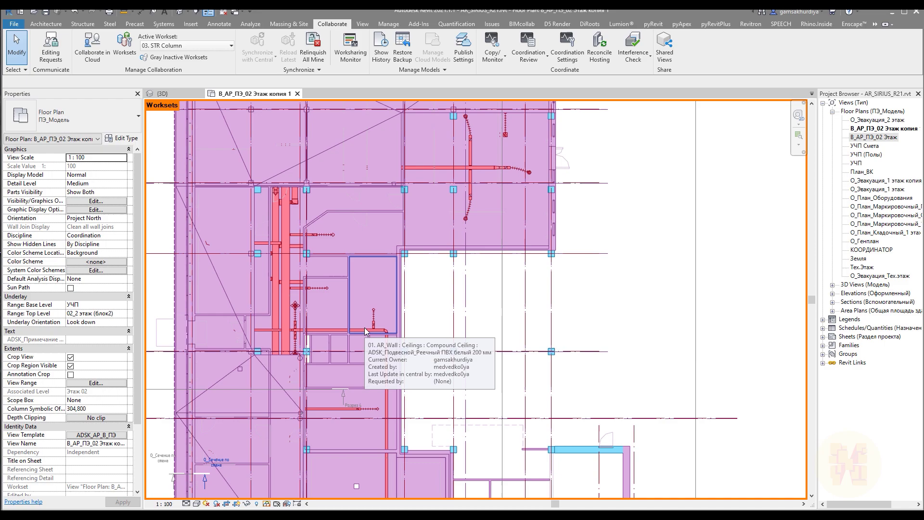
left_click(365, 327)
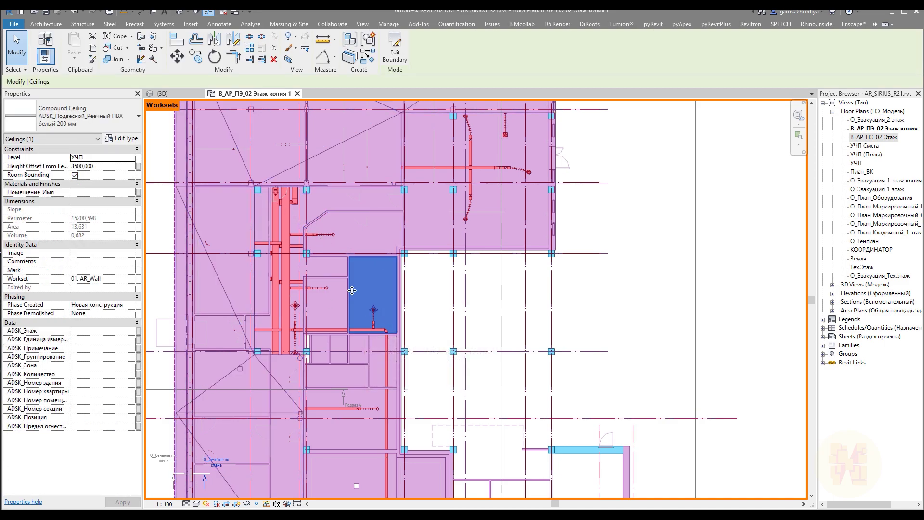
key("Escape")
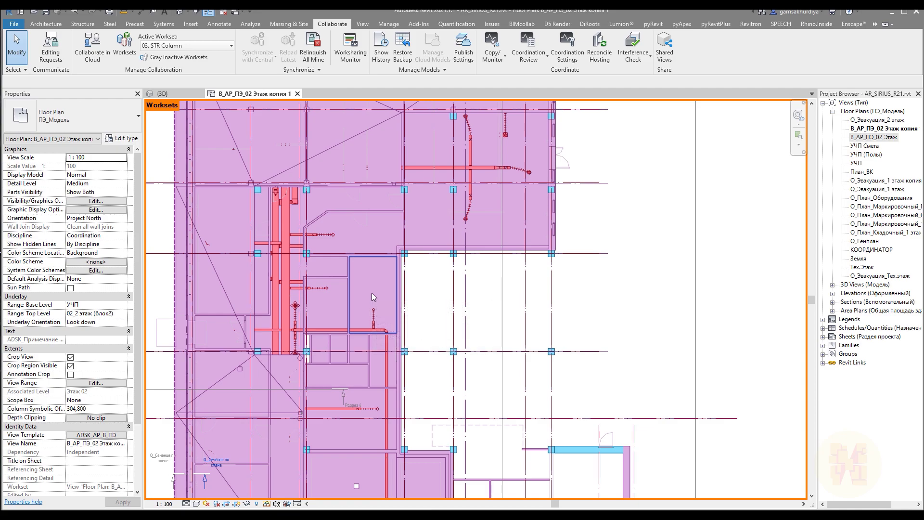
Try to assign the PVC slat ceiling between axes Л and К to the workset 02. RVT_MEP_OV.
left_click(372, 293)
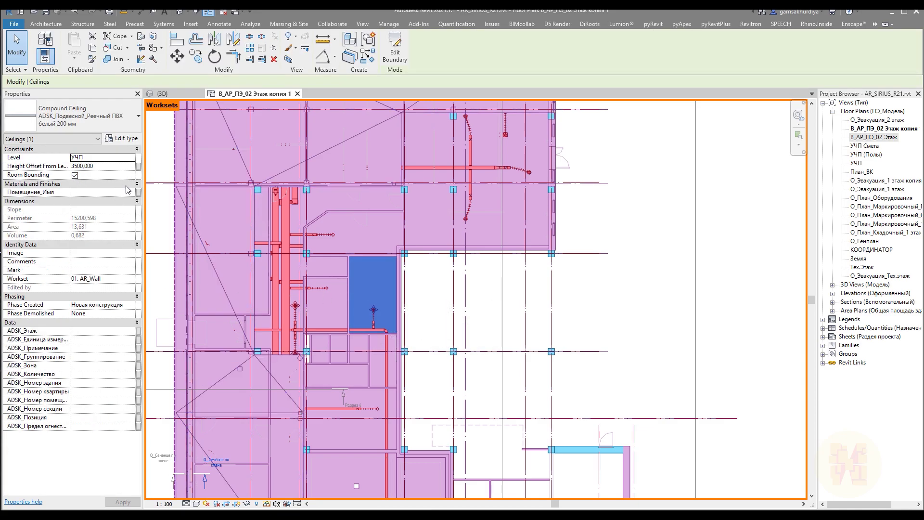
left_click(132, 280)
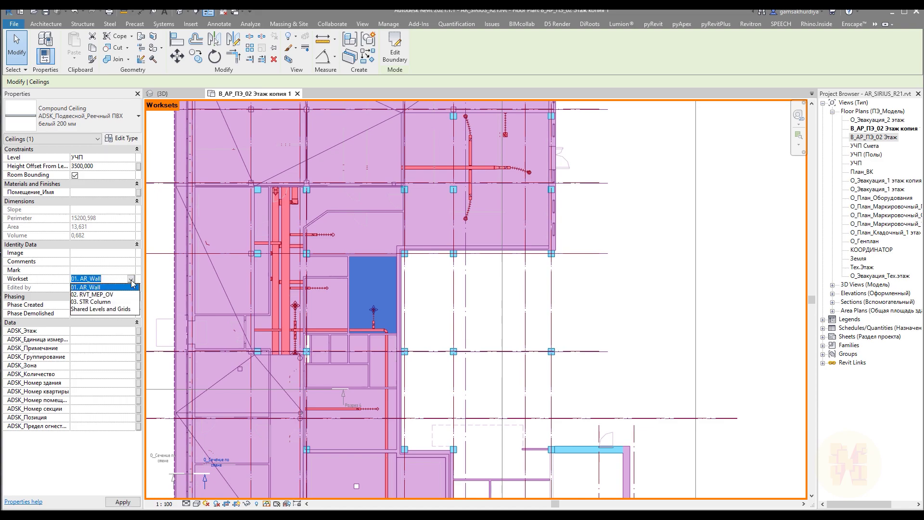
left_click(91, 301)
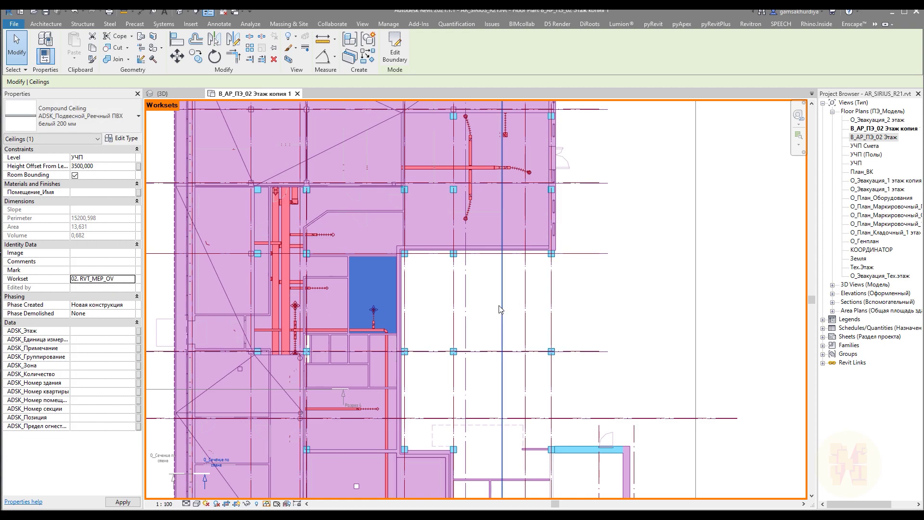
left_click(578, 307)
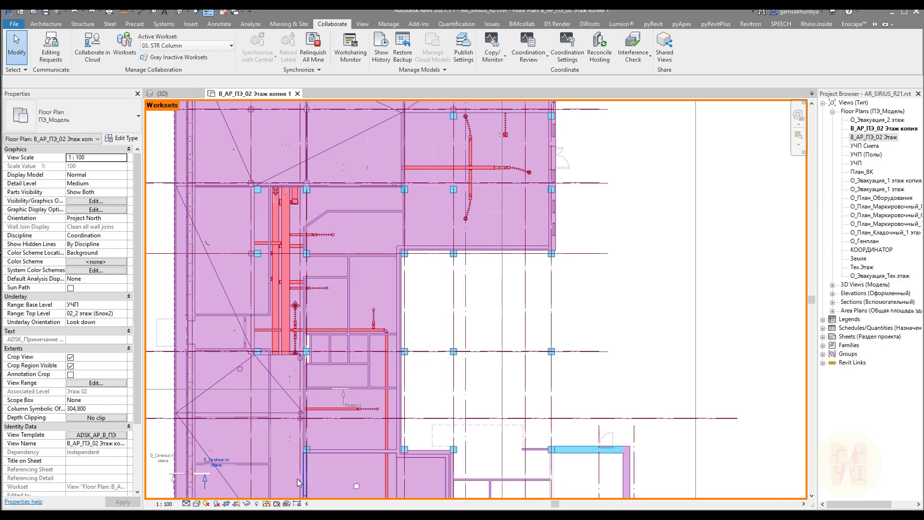
In the worksharing display settings for worksets, turn off colour display for 03. STR Column and Shared Levels and Grids.
left_click(266, 504)
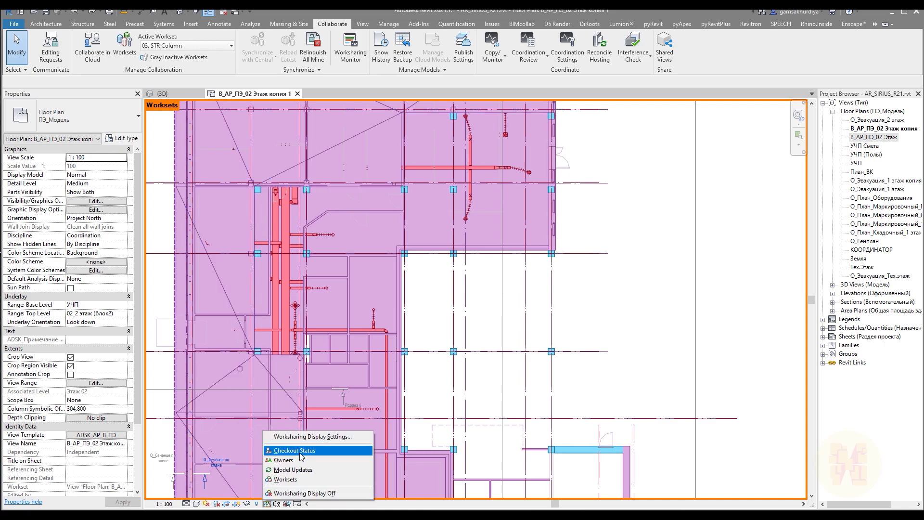
left_click(323, 439)
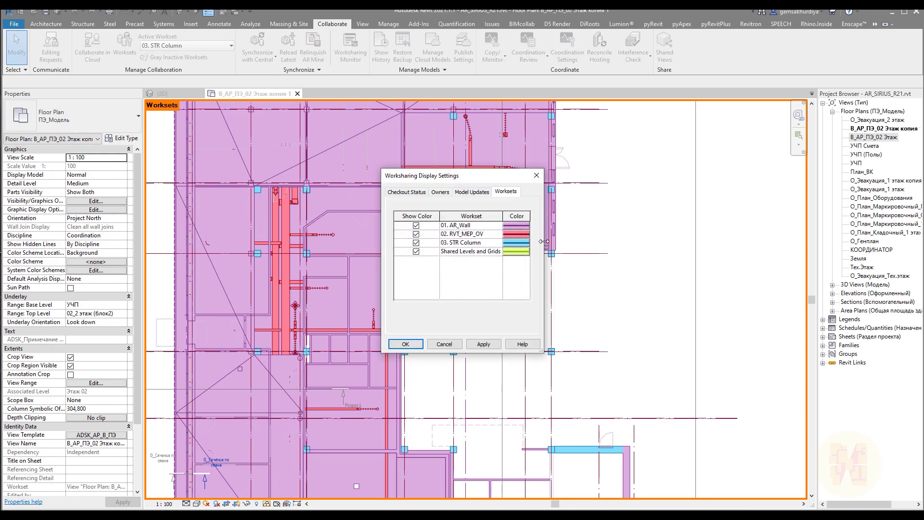
left_click_drag(543, 248, 707, 254)
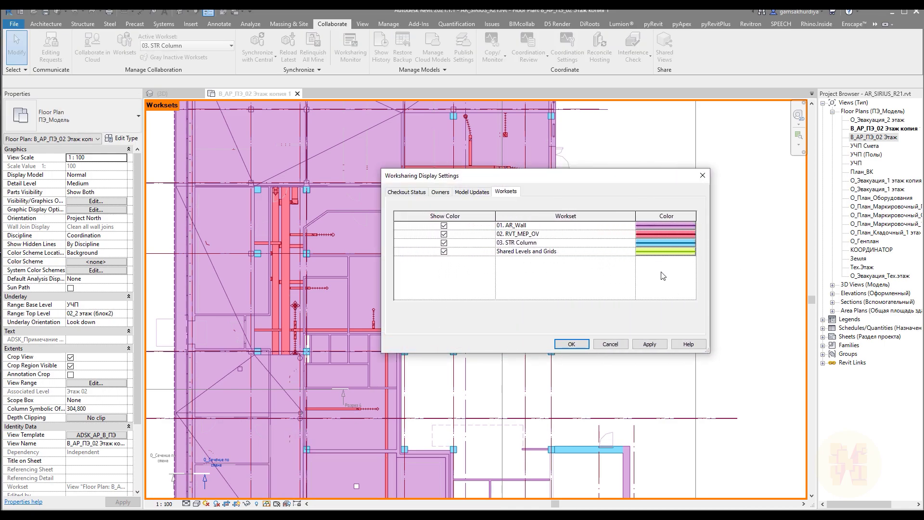
left_click_drag(496, 217, 476, 217)
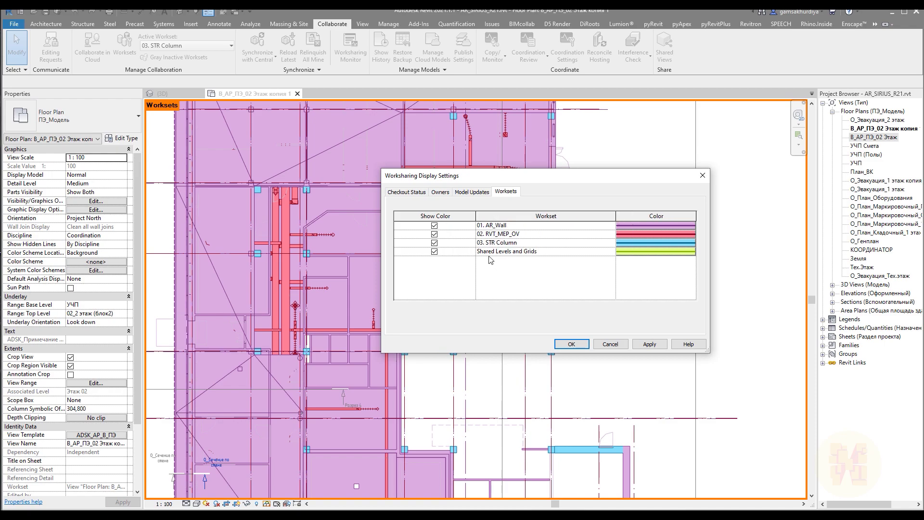
left_click(435, 252)
left_click(435, 244)
Set the display colour of the workset 01. AR_Wall to basic light grey and accept the worksharing display settings.
left_click(636, 234)
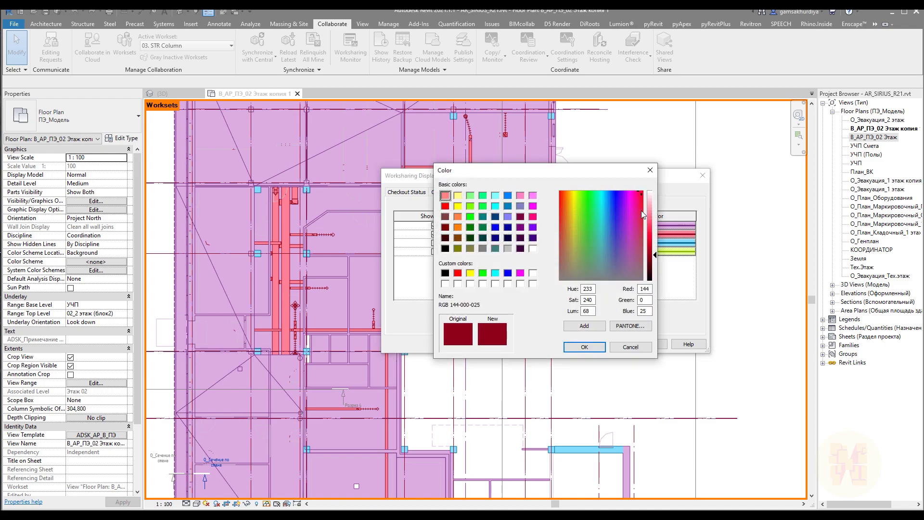
left_click(646, 173)
left_click(631, 224)
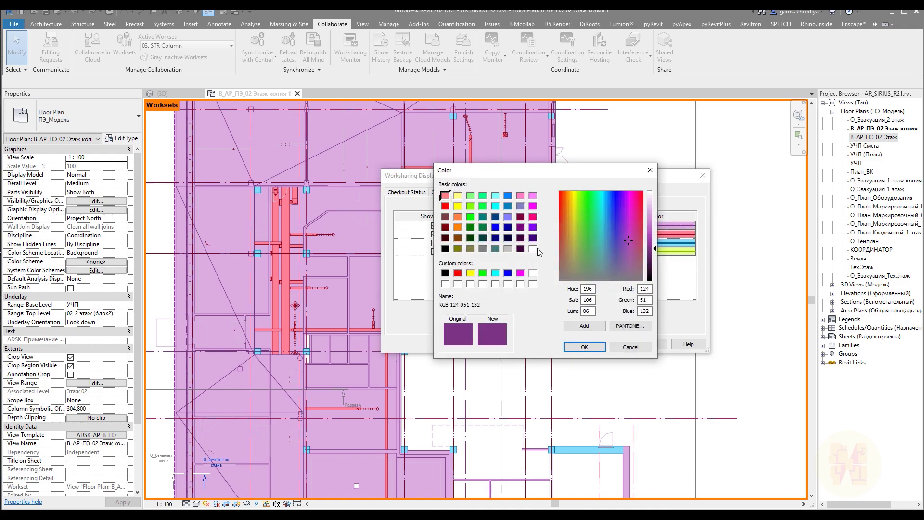
left_click(507, 248)
left_click(584, 346)
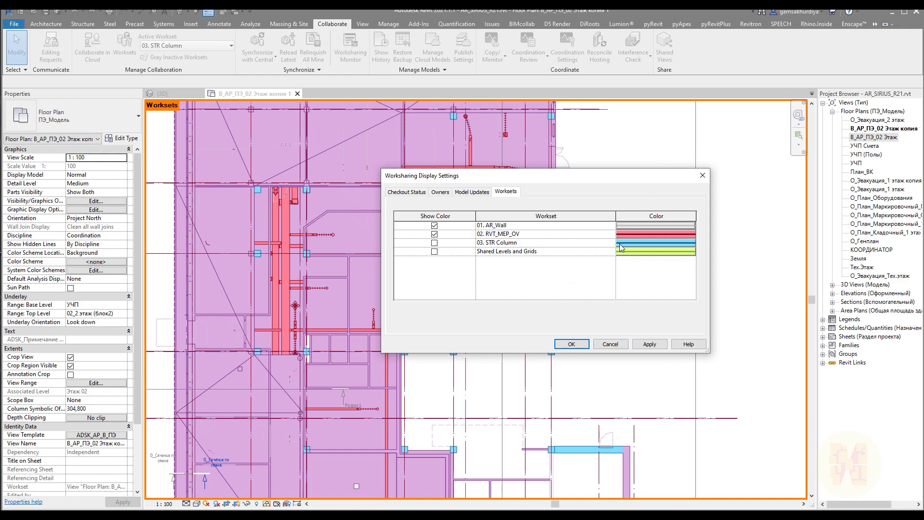
left_click(584, 342)
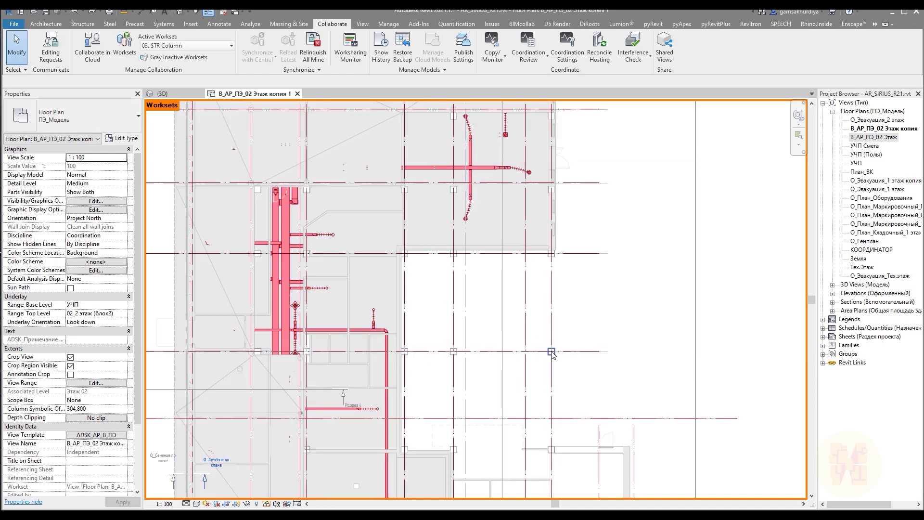
Review the recoloured floor plan, switch its worksharing display to Owners and examine the ownership colouring.
scroll(529, 289, "down", 5, "ctrl")
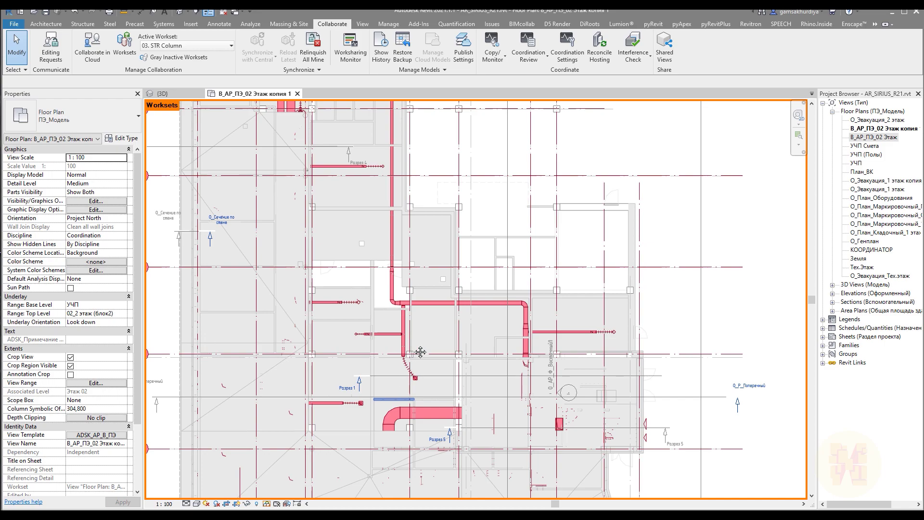
scroll(420, 353, "down", 3, "ctrl")
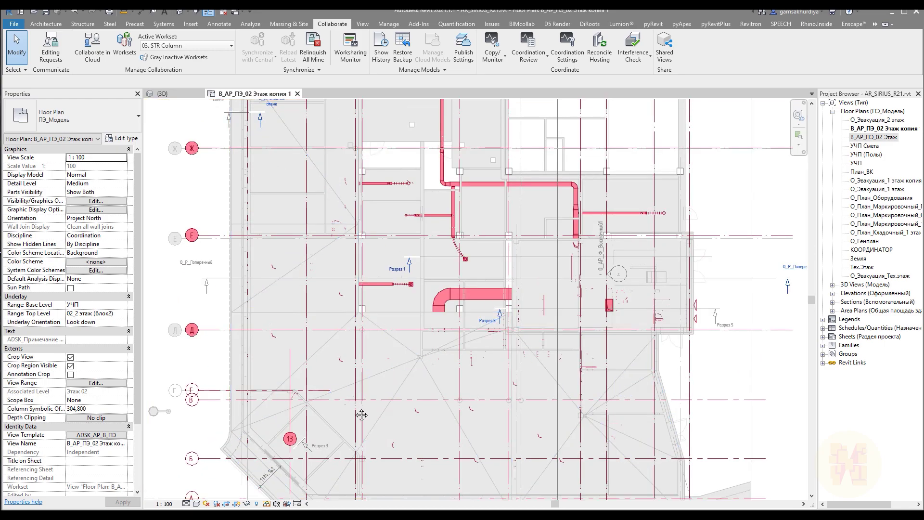
middle_click_drag(362, 415, 329, 518)
left_click(268, 503)
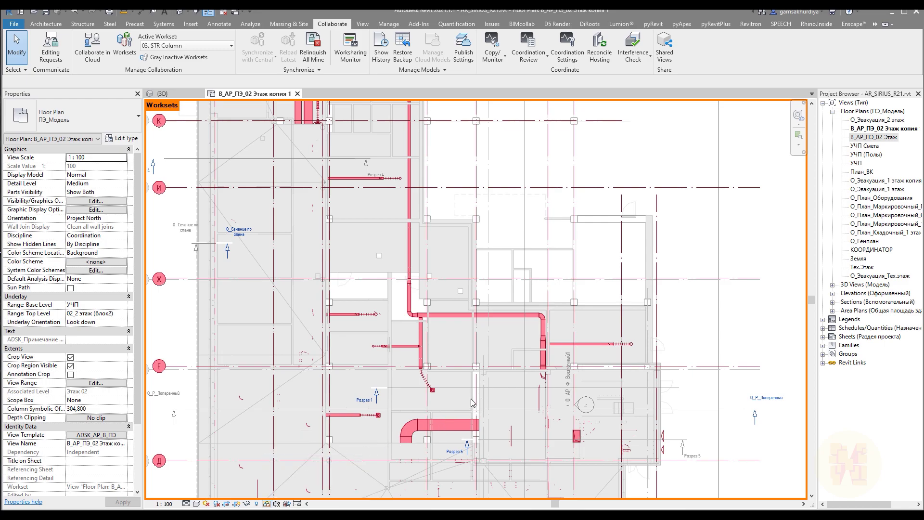
scroll(498, 360, "down", 3)
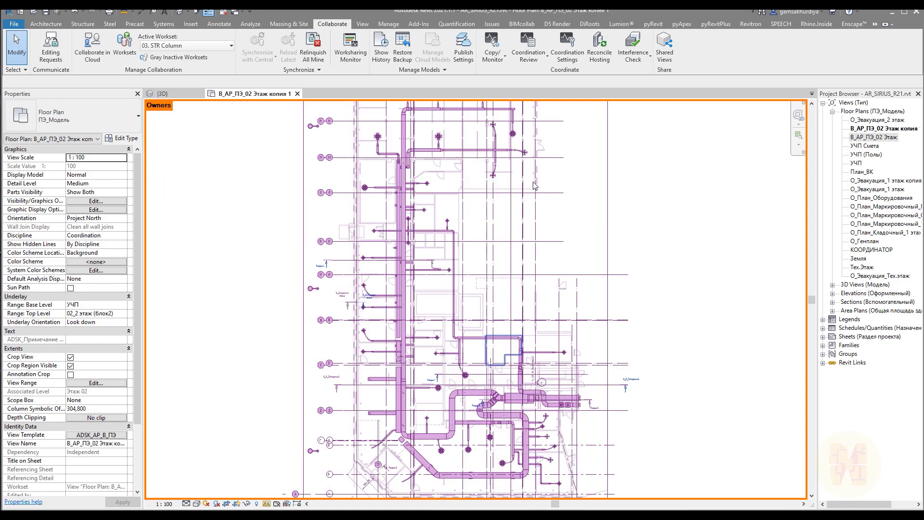
mouse_move(524, 412)
middle_mouse_down()
mouse_move(452, 379)
mouse_move(454, 419)
middle_mouse_up()
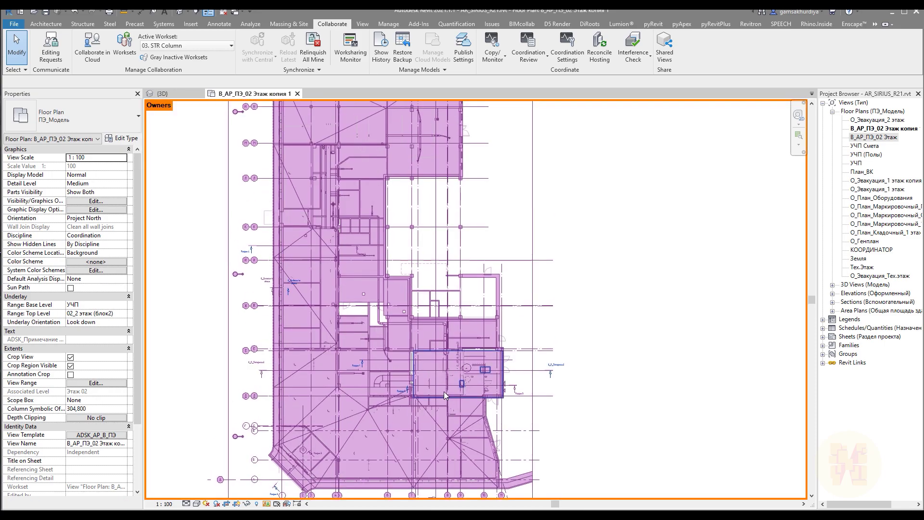
Check the owner of each workset in the Worksets dialog and close it without changes.
left_click(124, 48)
left_click(389, 193)
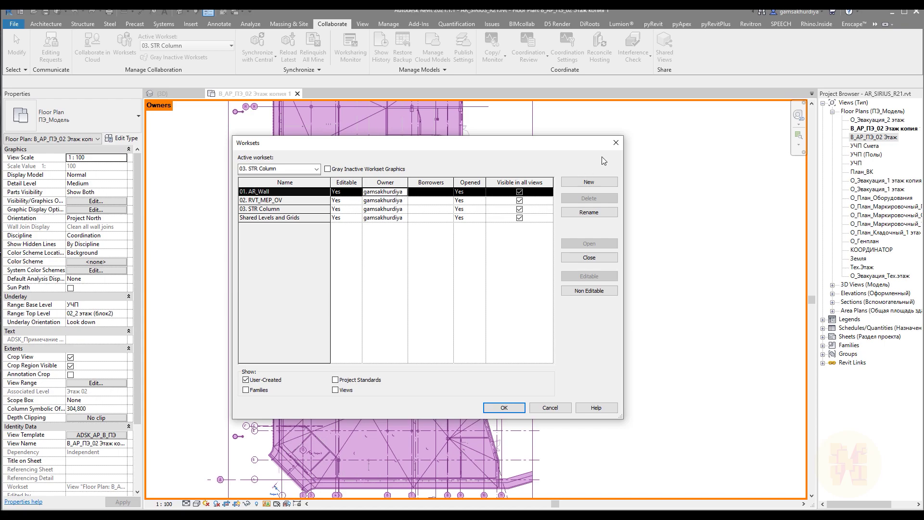
left_click(615, 143)
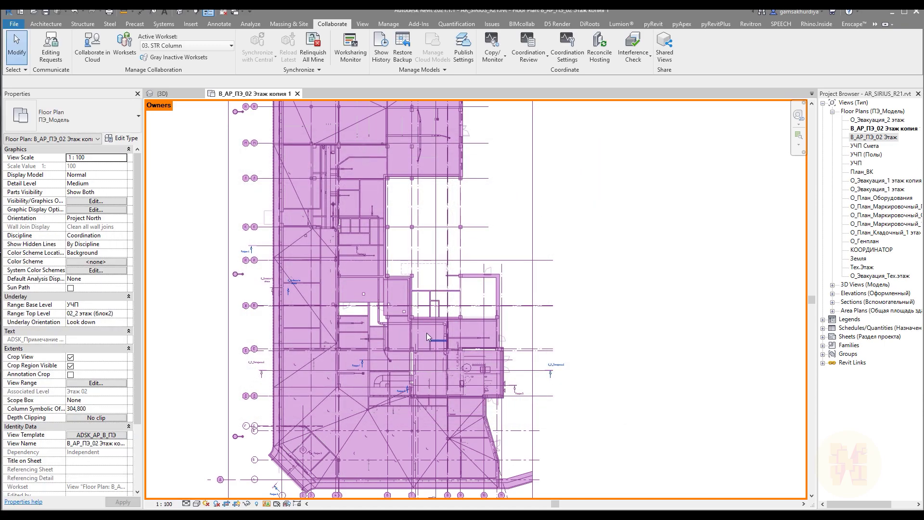
Switch the floor plan's worksharing display back to Worksets and examine the linked ducts against the grey architectural elements.
middle_click_drag(427, 333, 434, 313)
left_click(268, 504)
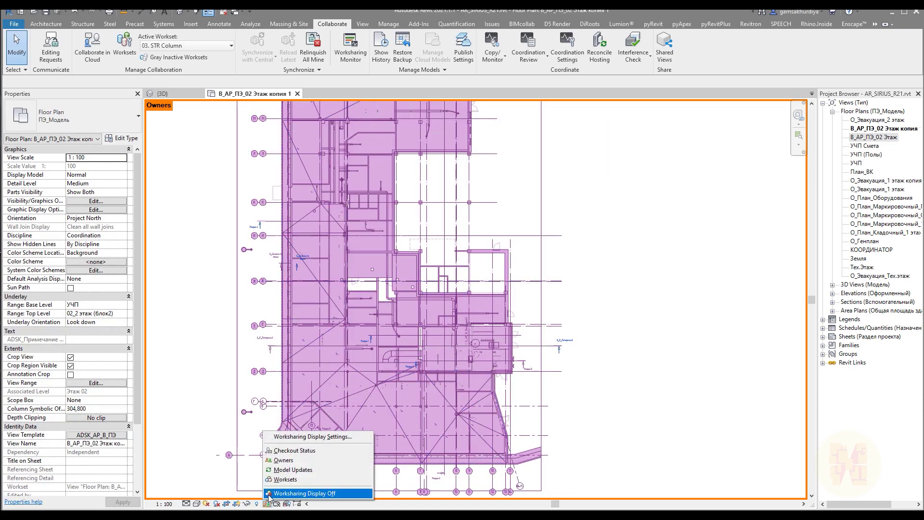
left_click(288, 480)
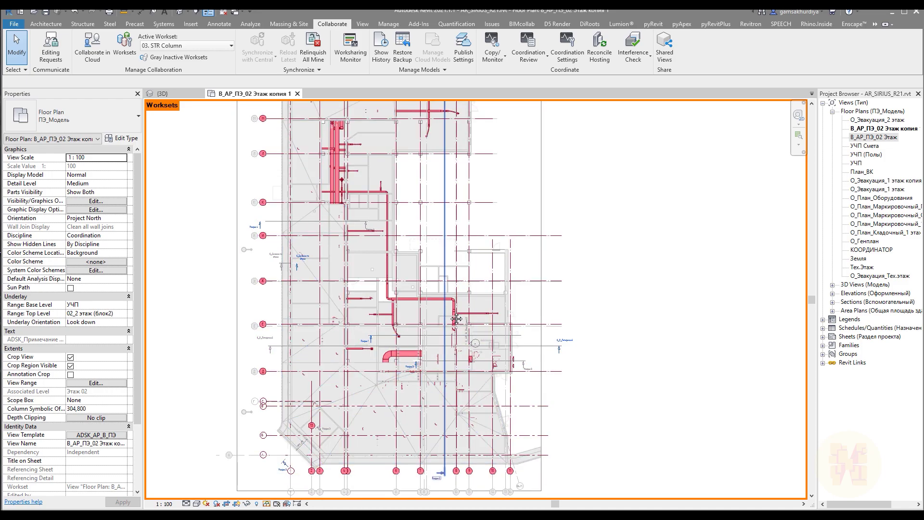
scroll(456, 319, "up", 5)
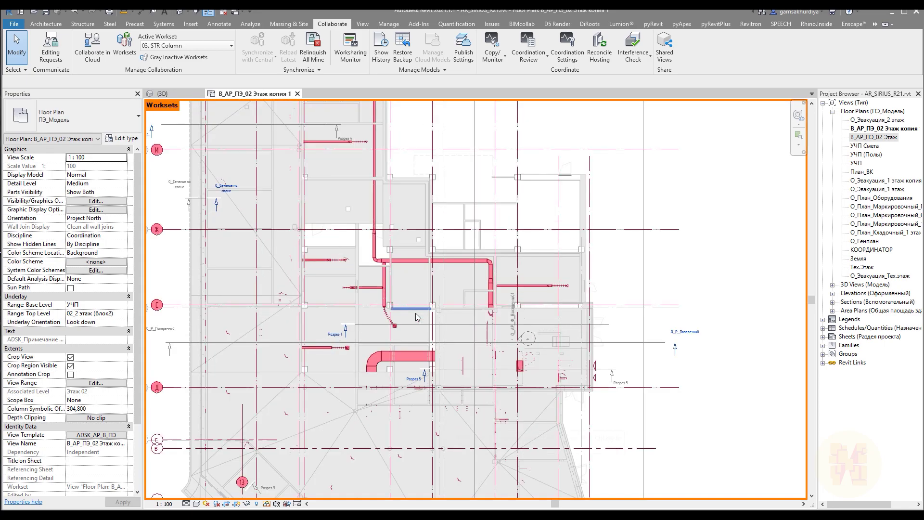
scroll(417, 317, "up", 3)
middle_click_drag(479, 351, 516, 291)
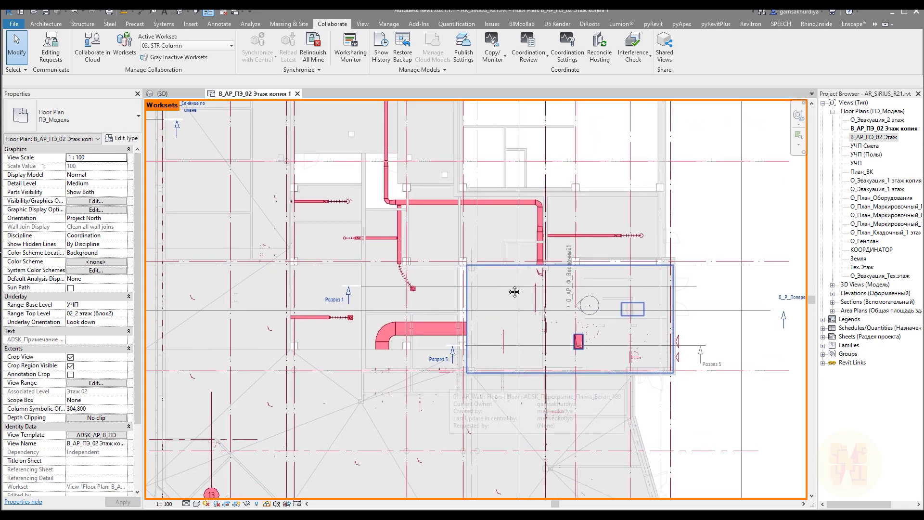